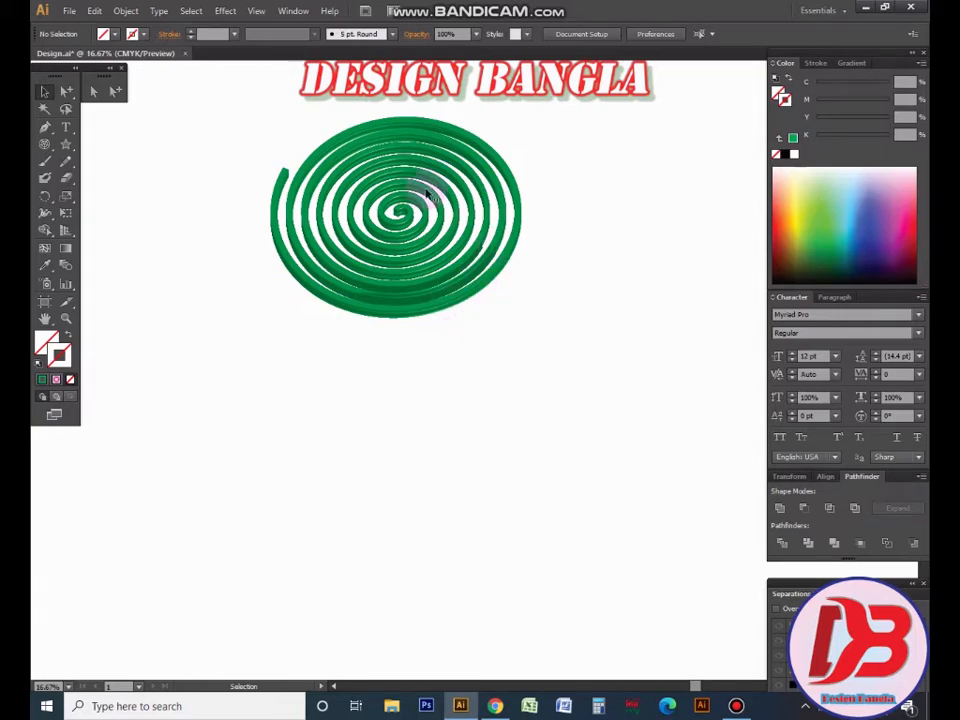
{"action": "left_click_drag", "start_coordinate": [235, 116], "coordinate": [566, 353]}
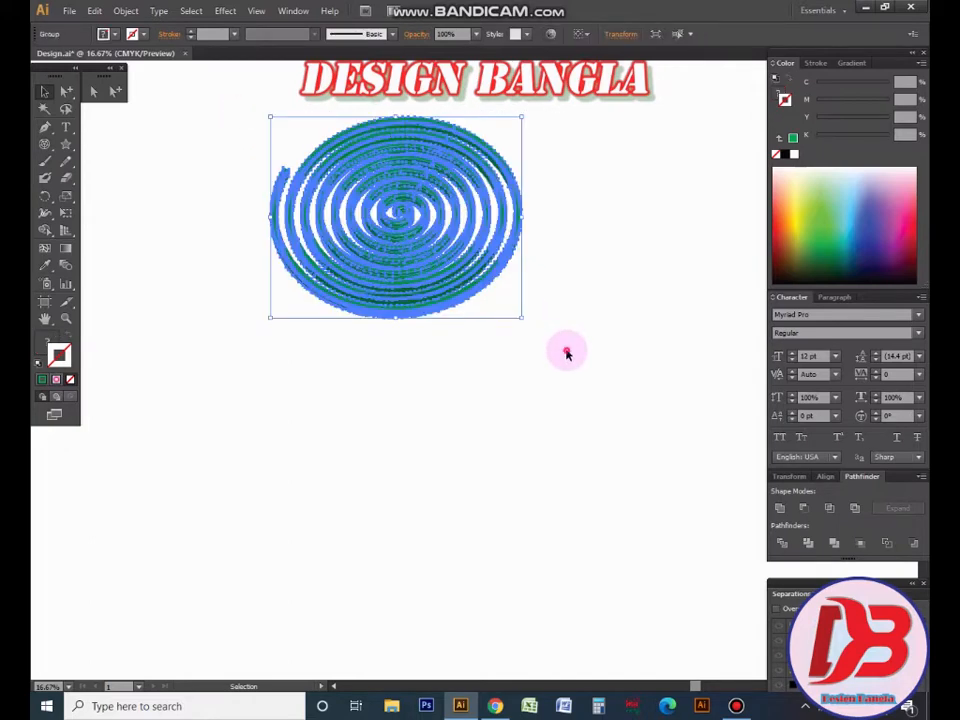
{"action": "left_click", "coordinate": [566, 353]}
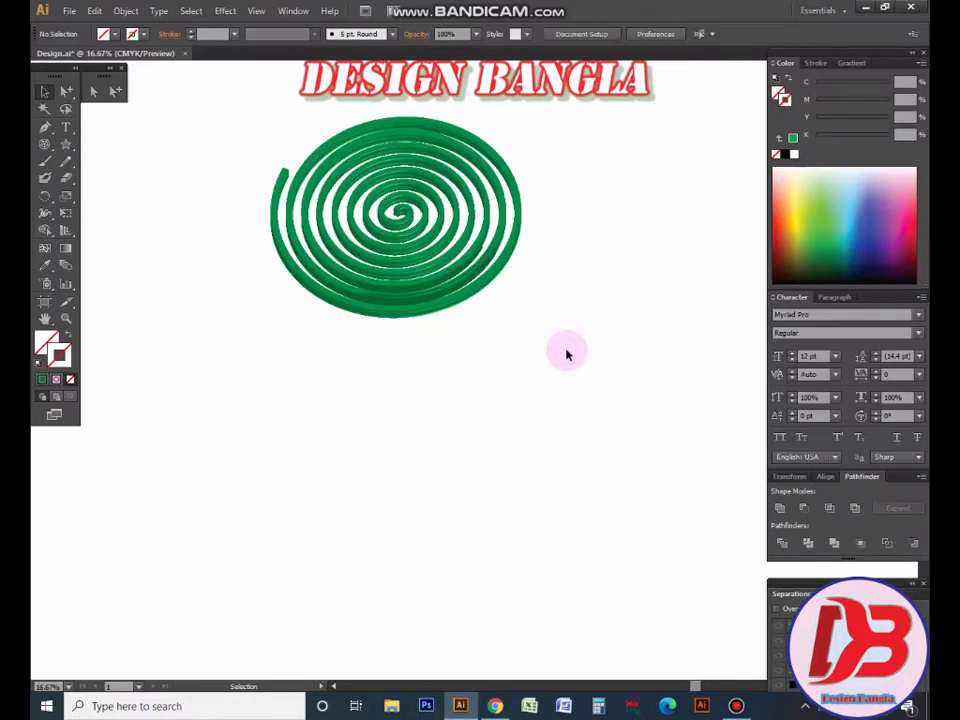
{"action": "left_click", "coordinate": [481, 277]}
{"action": "left_click", "coordinate": [531, 295]}
Try a freehand spiral about 173p wide and 139p high below the green coil, and remove it.
{"action": "left_click", "coordinate": [467, 399], "text": "ctrl"}
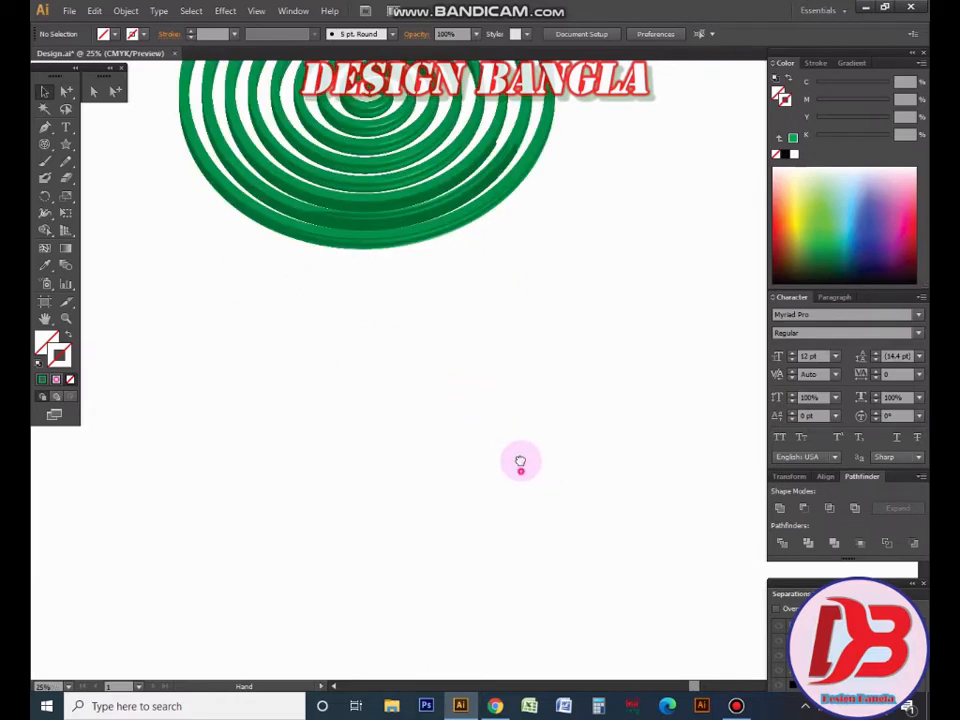
{"action": "left_click_drag", "start_coordinate": [519, 461], "coordinate": [508, 489]}
{"action": "left_click", "coordinate": [341, 401]}
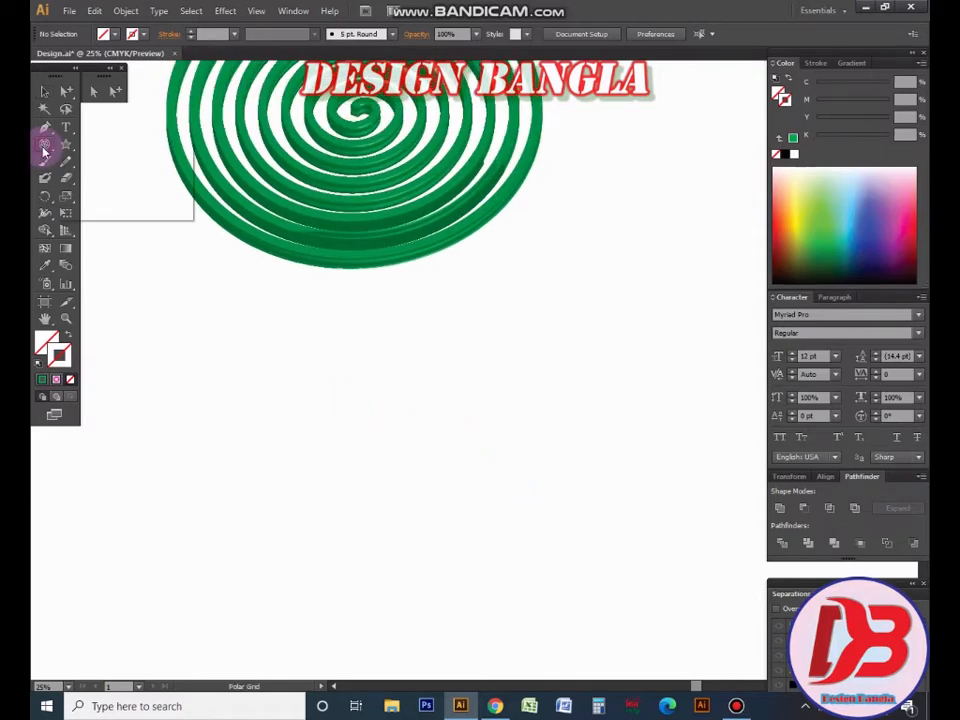
{"action": "left_click_drag", "start_coordinate": [44, 143], "coordinate": [104, 172]}
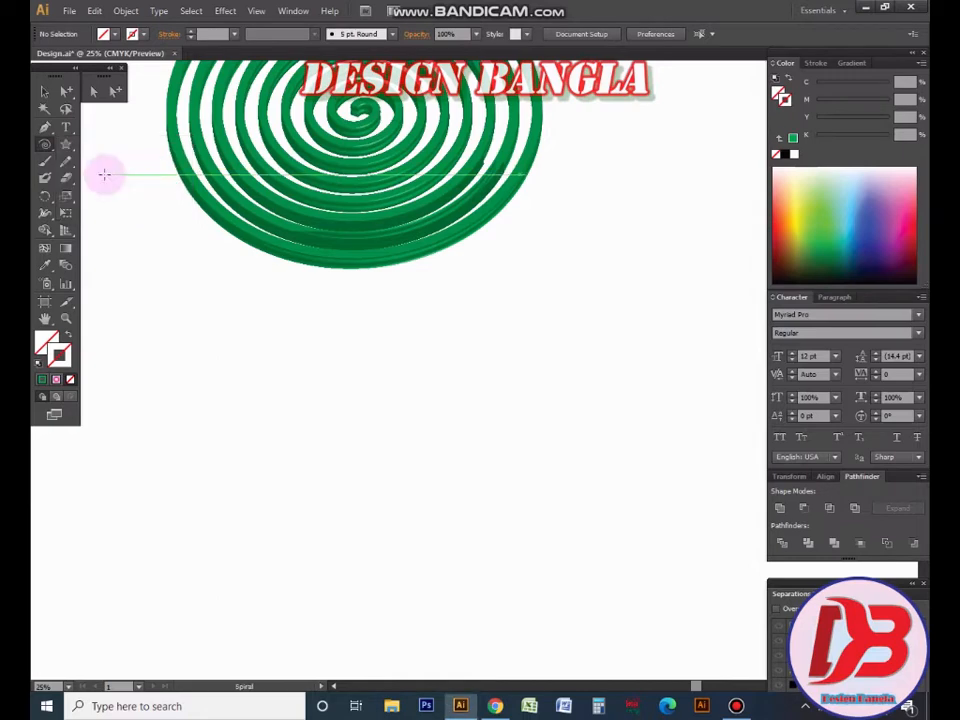
{"action": "left_click_drag", "start_coordinate": [360, 420], "coordinate": [563, 370]}
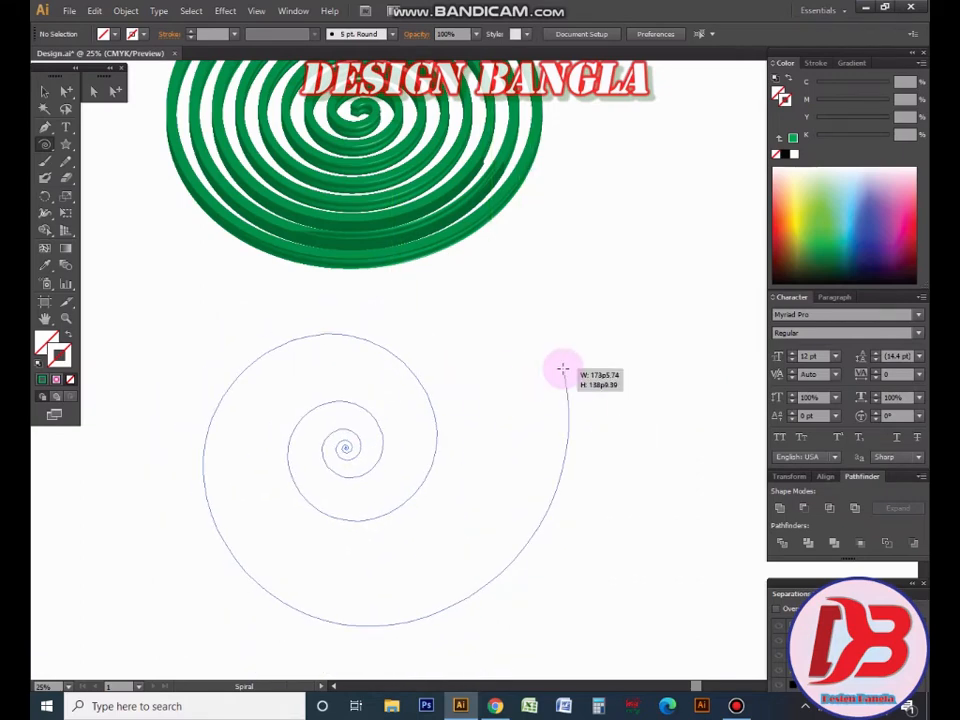
{"action": "left_click_drag", "start_coordinate": [563, 370], "coordinate": [563, 370]}
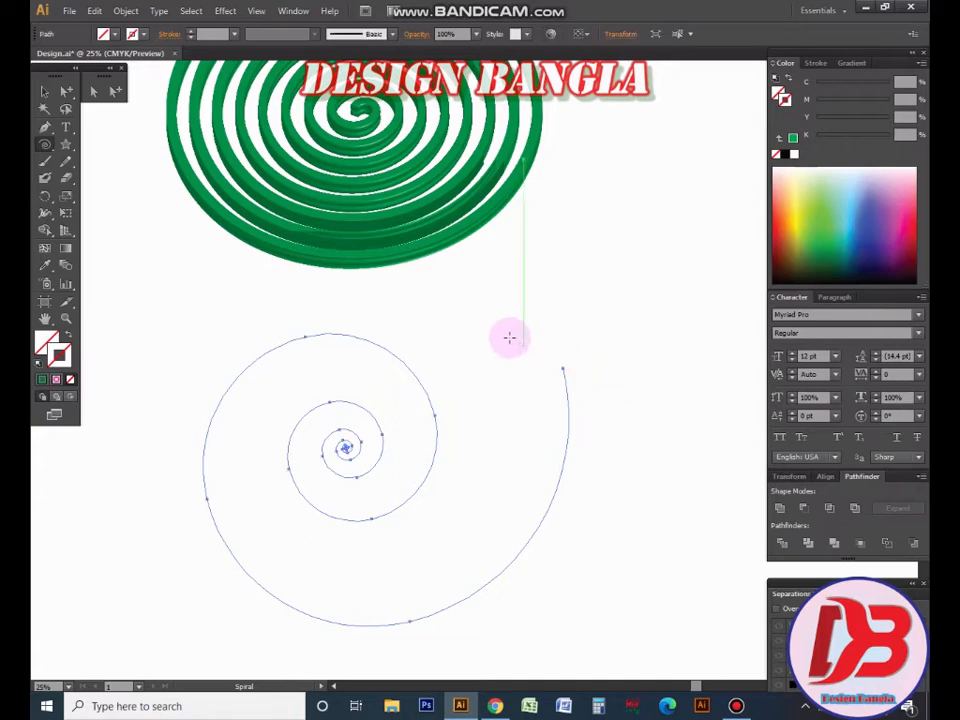
{"action": "left_click_drag", "start_coordinate": [495, 349], "coordinate": [619, 313]}
{"action": "left_click", "coordinate": [44, 91]}
{"action": "left_click_drag", "start_coordinate": [195, 285], "coordinate": [446, 424]}
{"action": "left_click", "coordinate": [447, 424]}
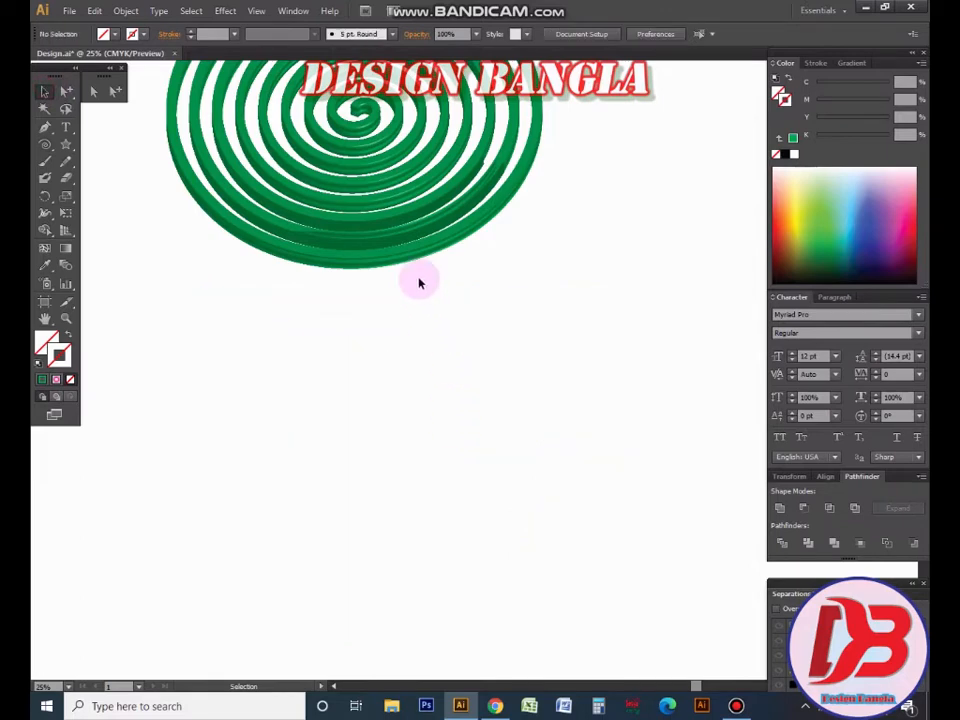
Draw a circular polar grid in the empty area below the green coil.
{"action": "scroll", "coordinate": [431, 324], "scroll_direction": "up", "scroll_amount": 3}
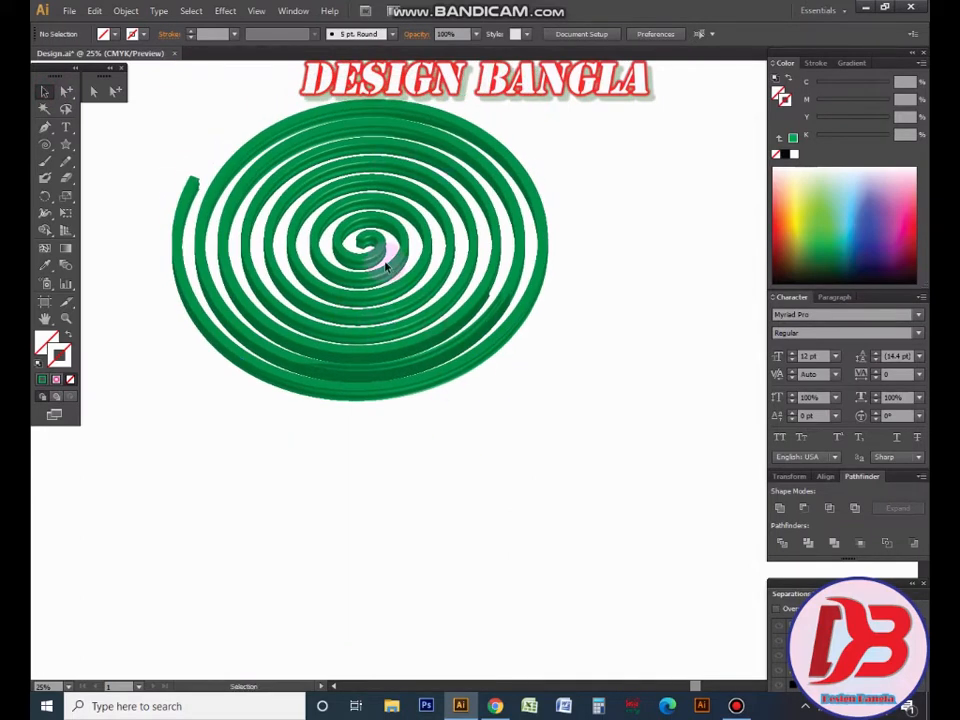
{"action": "left_click_drag", "start_coordinate": [456, 456], "coordinate": [510, 445]}
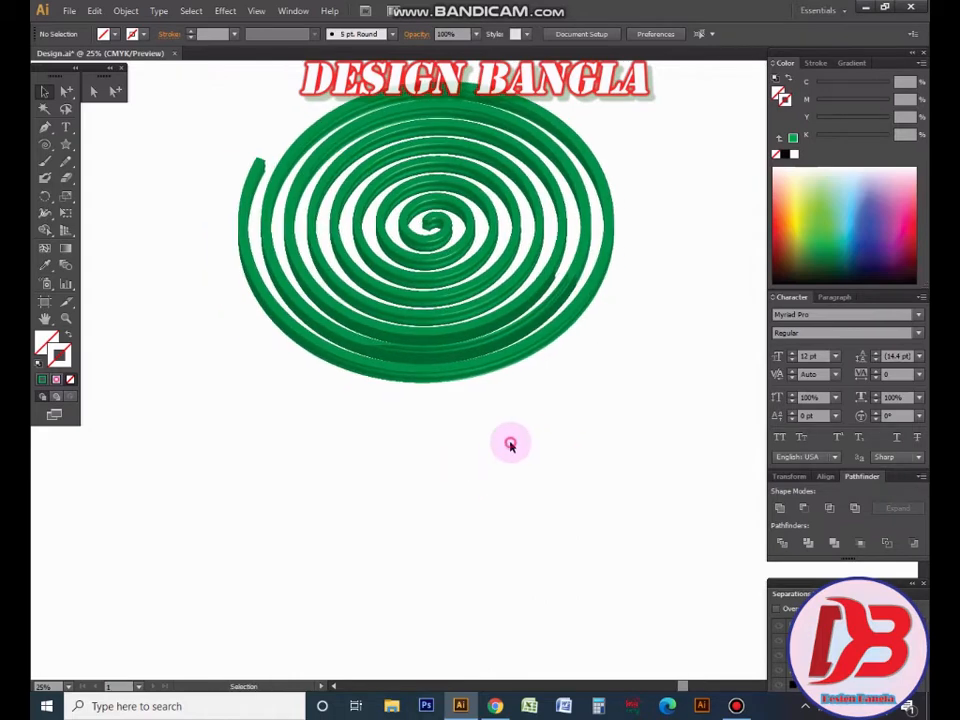
{"action": "left_click_drag", "start_coordinate": [45, 143], "coordinate": [92, 208]}
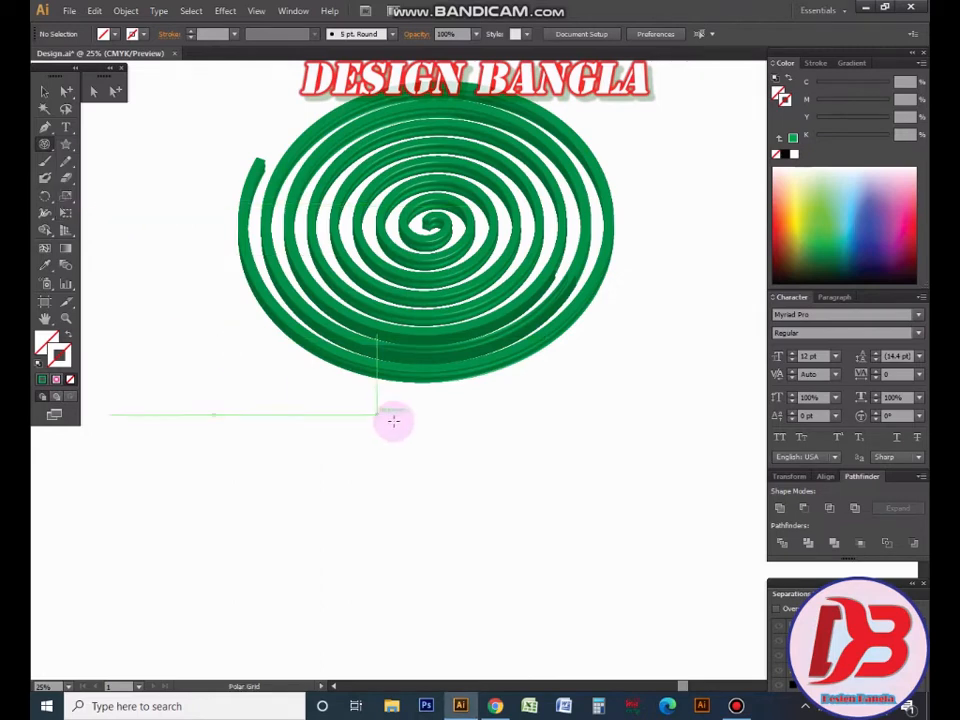
{"action": "left_click", "coordinate": [489, 472], "text": "ctrl+alt"}
{"action": "left_click", "coordinate": [489, 472], "text": "ctrl+alt"}
{"action": "left_click_drag", "start_coordinate": [484, 463], "coordinate": [435, 407]}
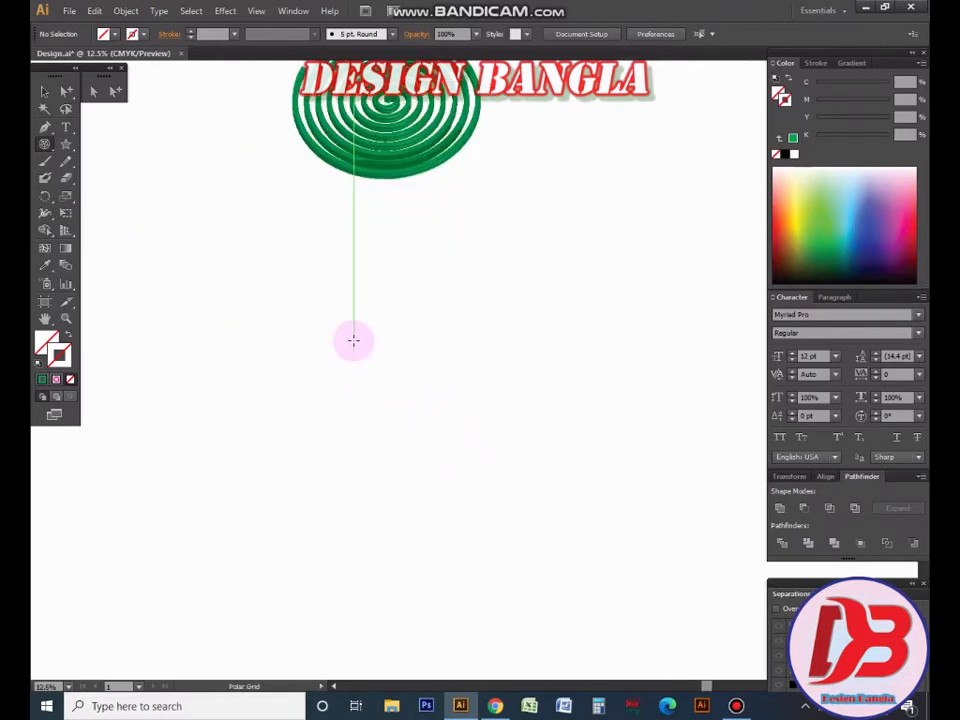
{"action": "left_click_drag", "start_coordinate": [347, 325], "coordinate": [462, 401]}
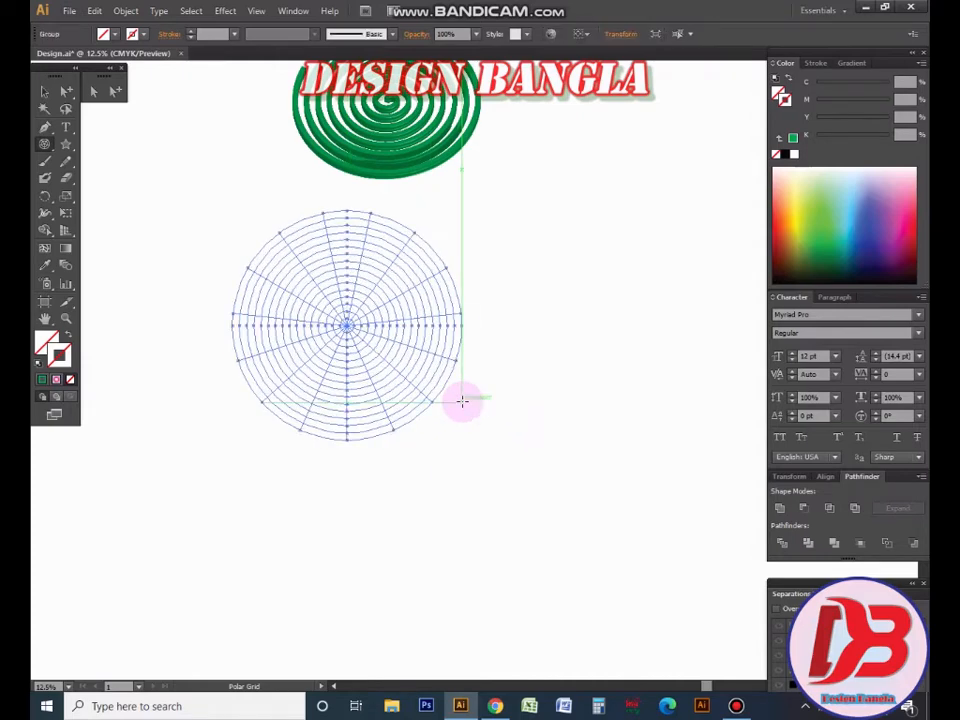
Give the polar grid a black stroke.
{"action": "left_click", "coordinate": [44, 92]}
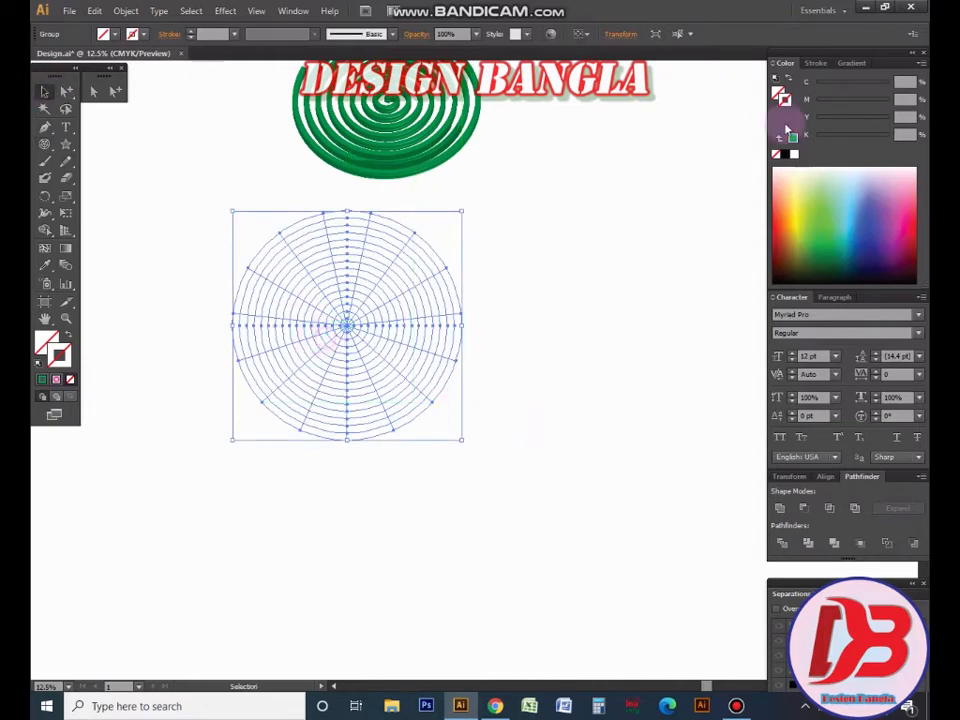
{"action": "left_click", "coordinate": [785, 153]}
{"action": "left_click", "coordinate": [581, 257]}
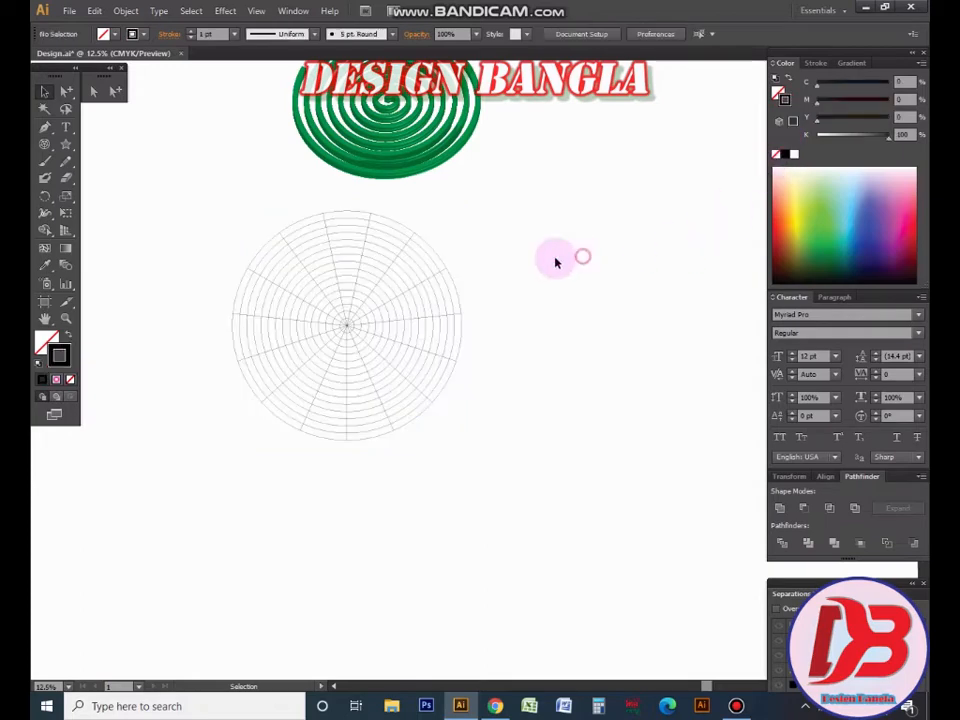
Delete the black-stroked polar grid.
{"action": "left_click_drag", "start_coordinate": [186, 249], "coordinate": [632, 469]}
{"action": "left_click_drag", "start_coordinate": [556, 403], "coordinate": [599, 450]}
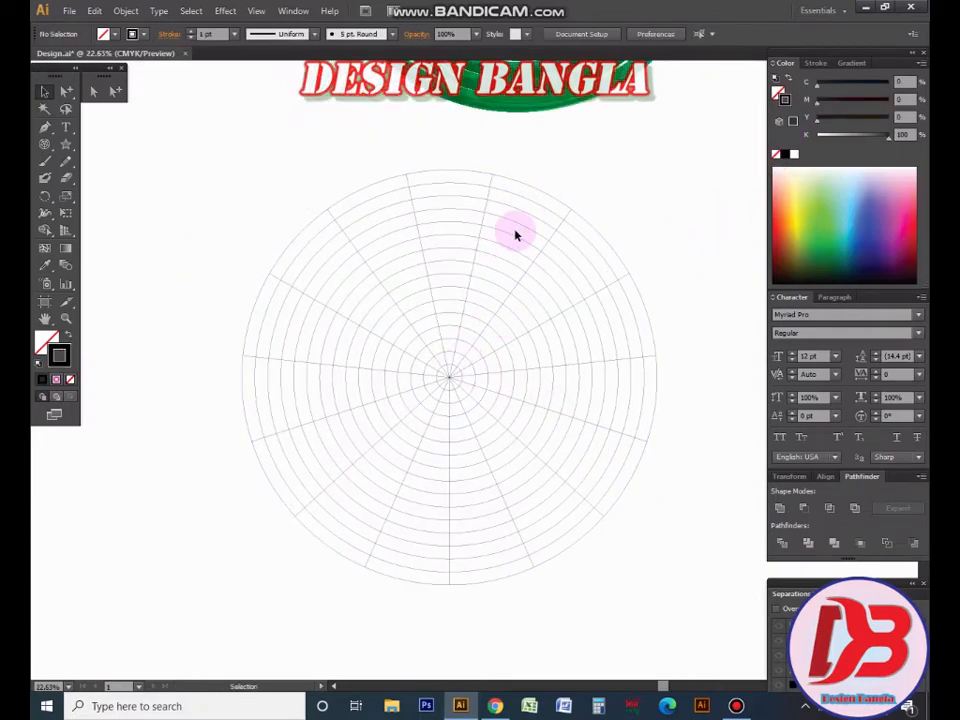
{"action": "left_click", "coordinate": [482, 311]}
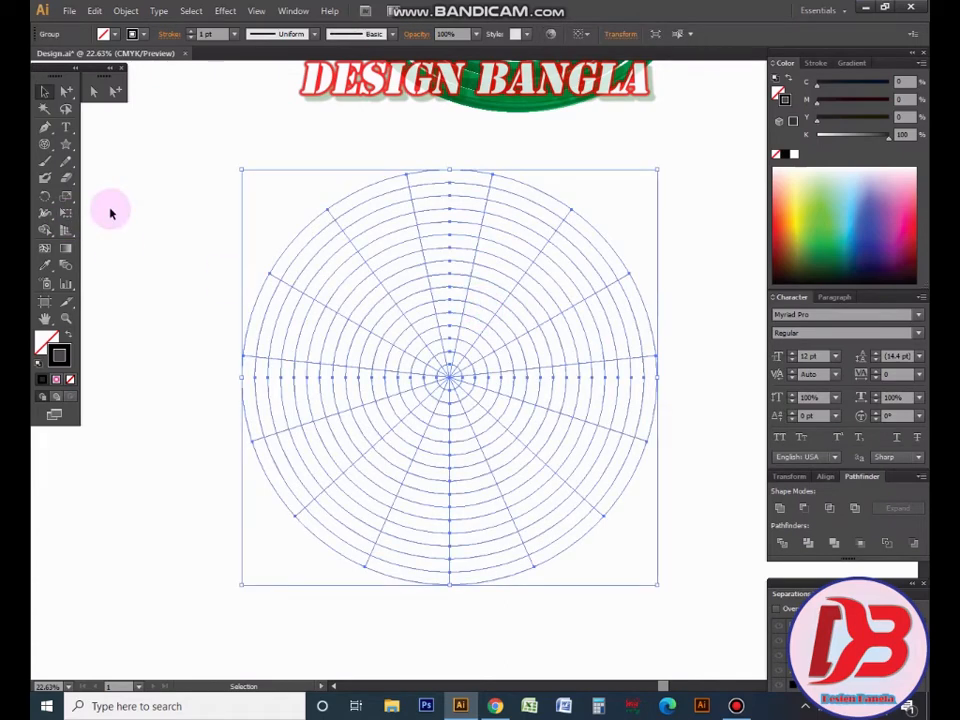
{"action": "key", "text": "Delete"}
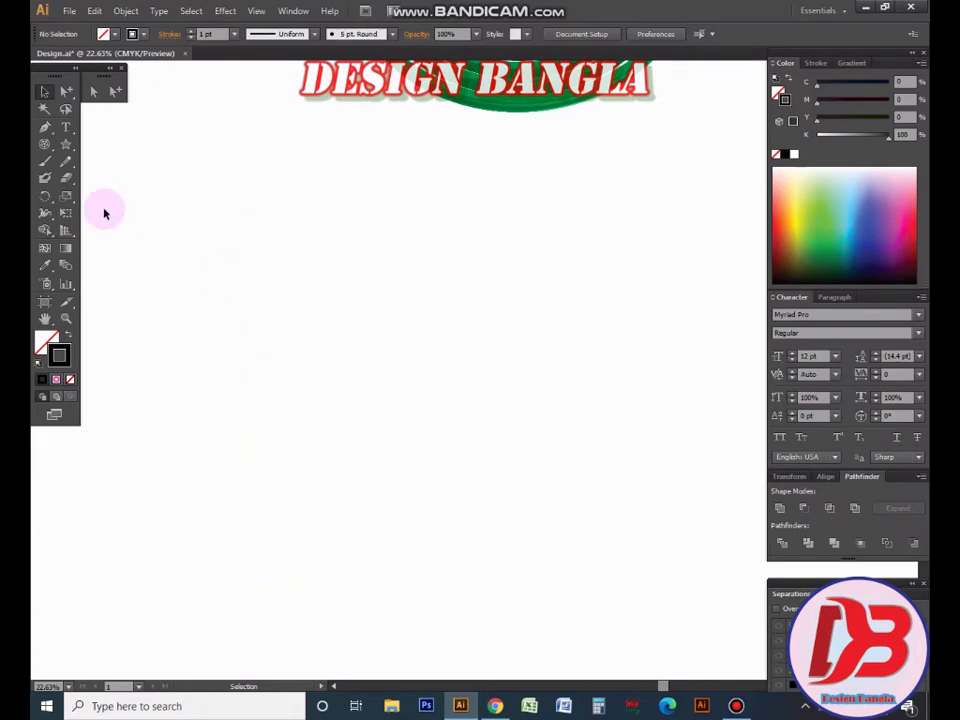
Create a circular polar grid with 20 concentric dividers and 20 radial dividers.
{"action": "left_click", "coordinate": [44, 144]}
{"action": "left_click_drag", "start_coordinate": [407, 343], "coordinate": [489, 414]}
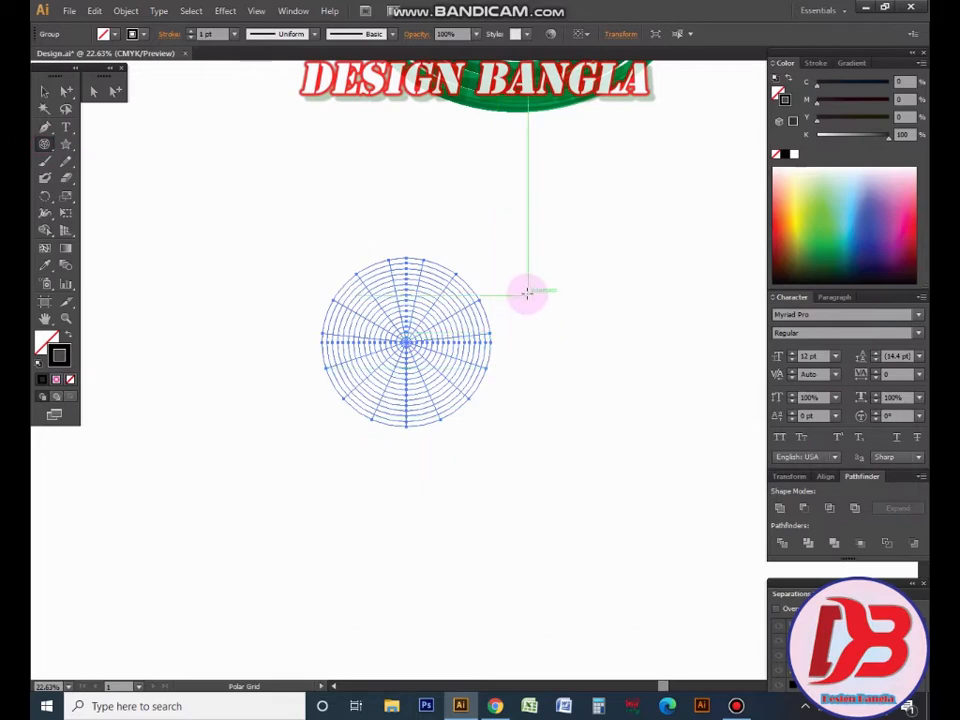
{"action": "left_click", "coordinate": [527, 291]}
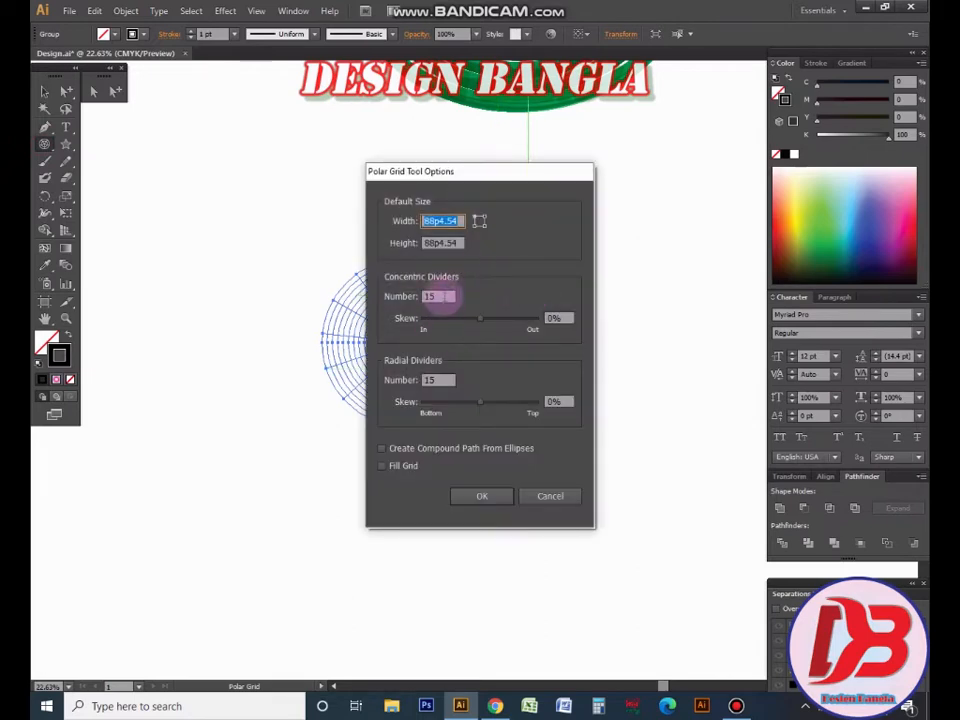
{"action": "left_click", "coordinate": [443, 296]}
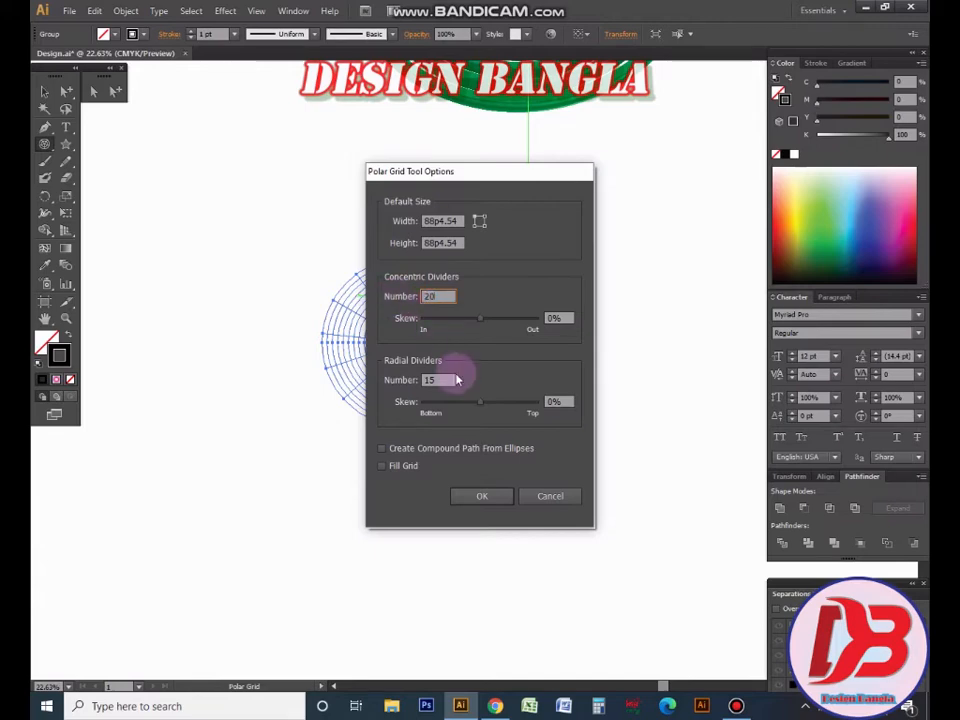
{"action": "left_click_drag", "start_coordinate": [453, 380], "coordinate": [346, 380]}
{"action": "key", "text": "Return"}
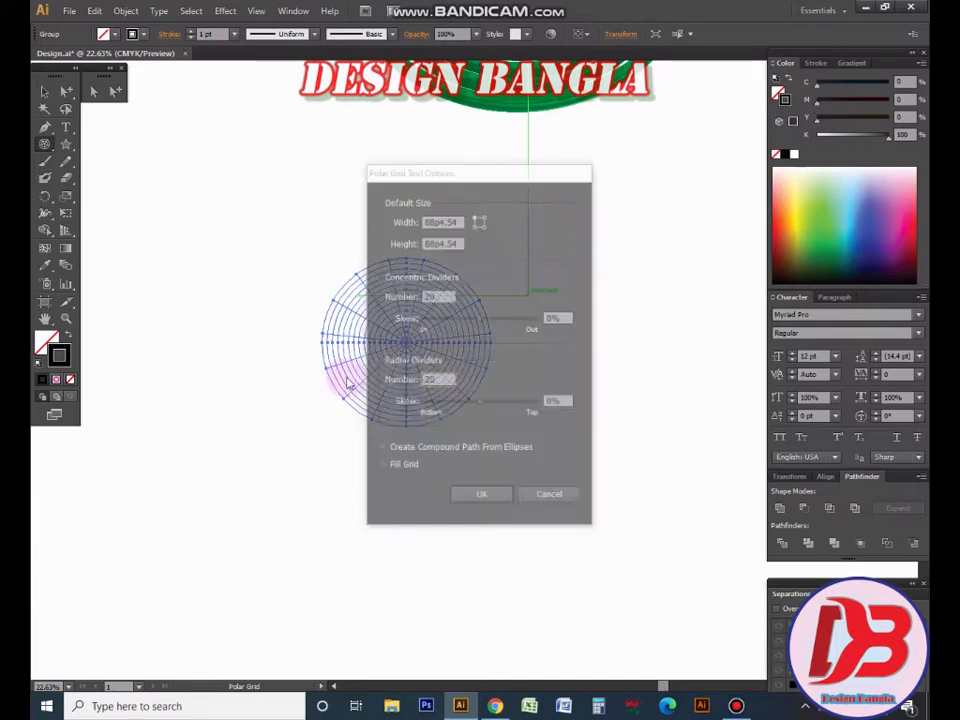
Delete the coarser polar grid with 15 dividers and move the 20-divider grid into its place.
{"action": "left_click", "coordinate": [43, 93]}
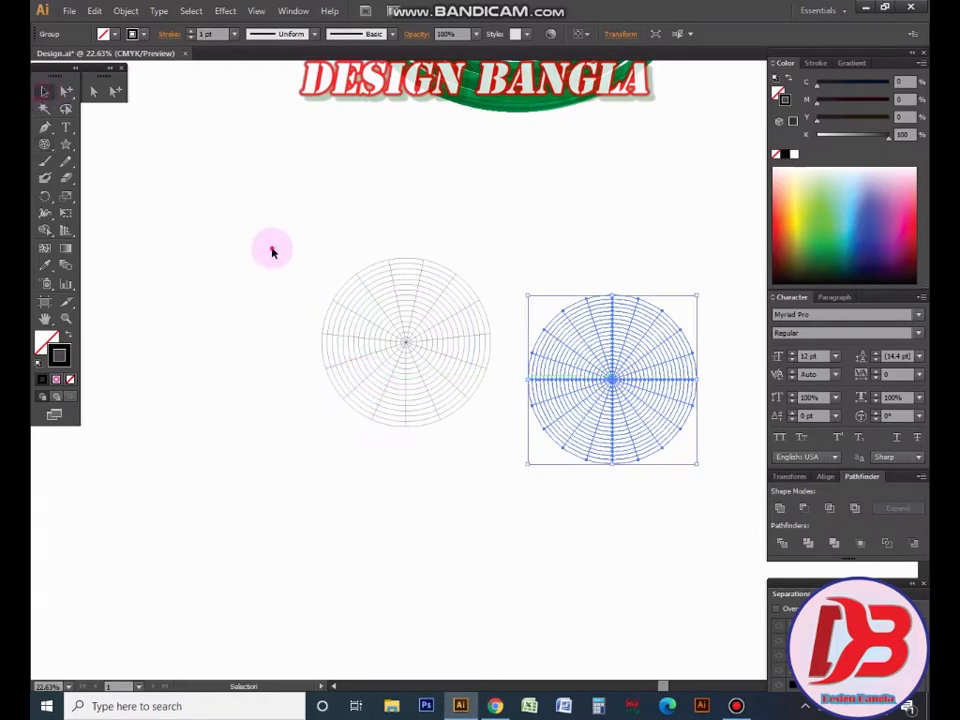
{"action": "left_click", "coordinate": [388, 377]}
{"action": "key", "text": "Delete"}
{"action": "left_click_drag", "start_coordinate": [633, 408], "coordinate": [408, 396]}
Ungroup the polar grid and delete its radial lines, keeping only the concentric circles.
{"action": "left_click_drag", "start_coordinate": [240, 243], "coordinate": [676, 519]}
{"action": "left_click_drag", "start_coordinate": [574, 493], "coordinate": [678, 484]}
{"action": "right_click", "coordinate": [450, 313]}
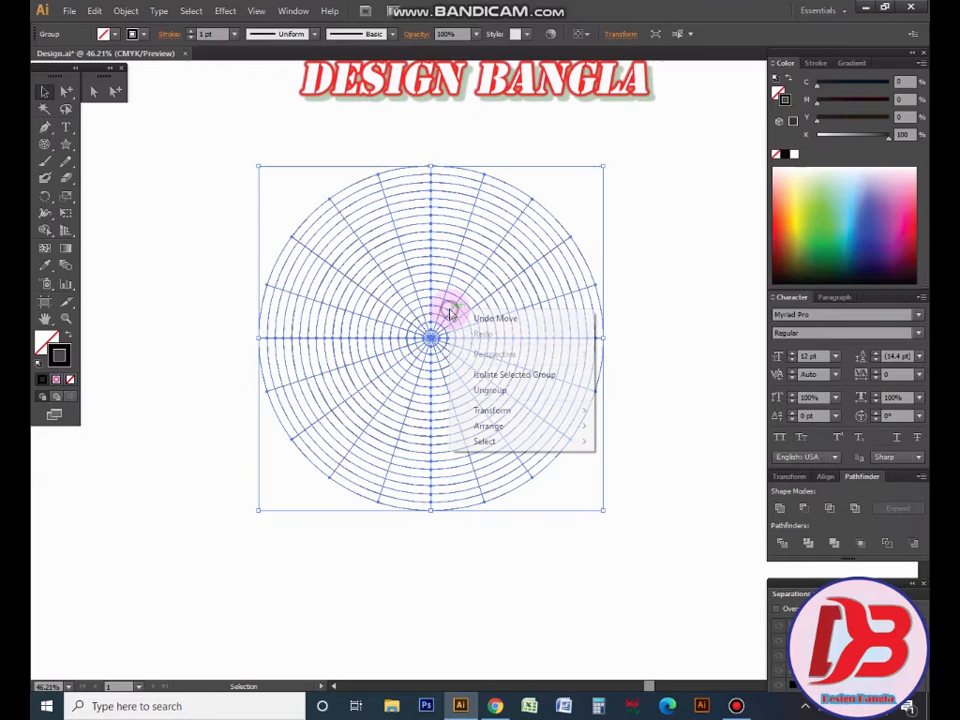
{"action": "left_click", "coordinate": [508, 391]}
{"action": "left_click", "coordinate": [667, 353]}
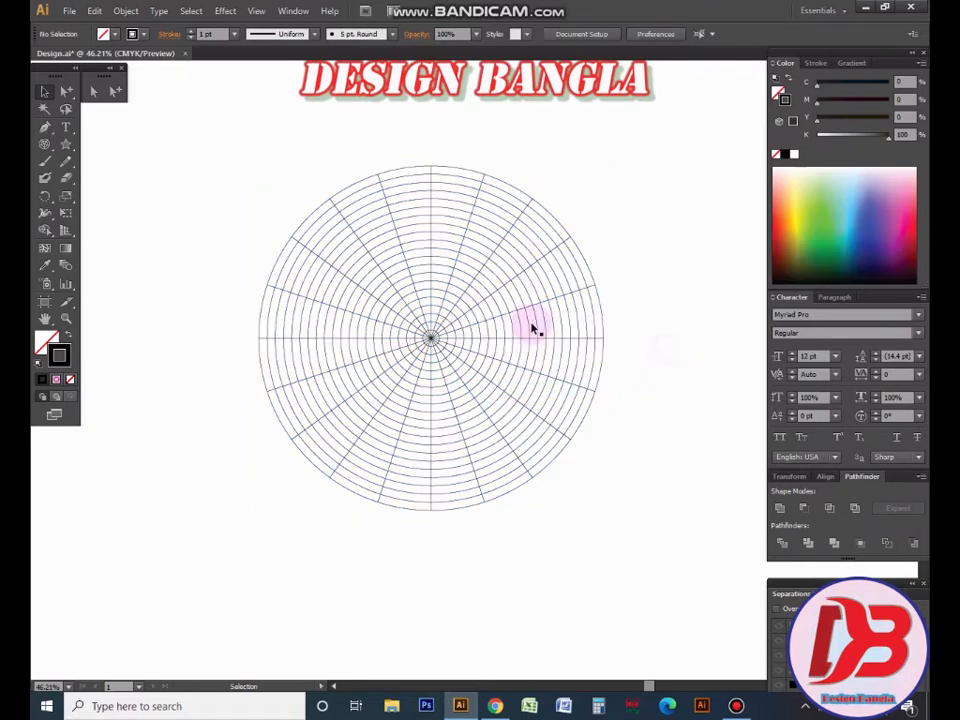
{"action": "left_click", "coordinate": [567, 241]}
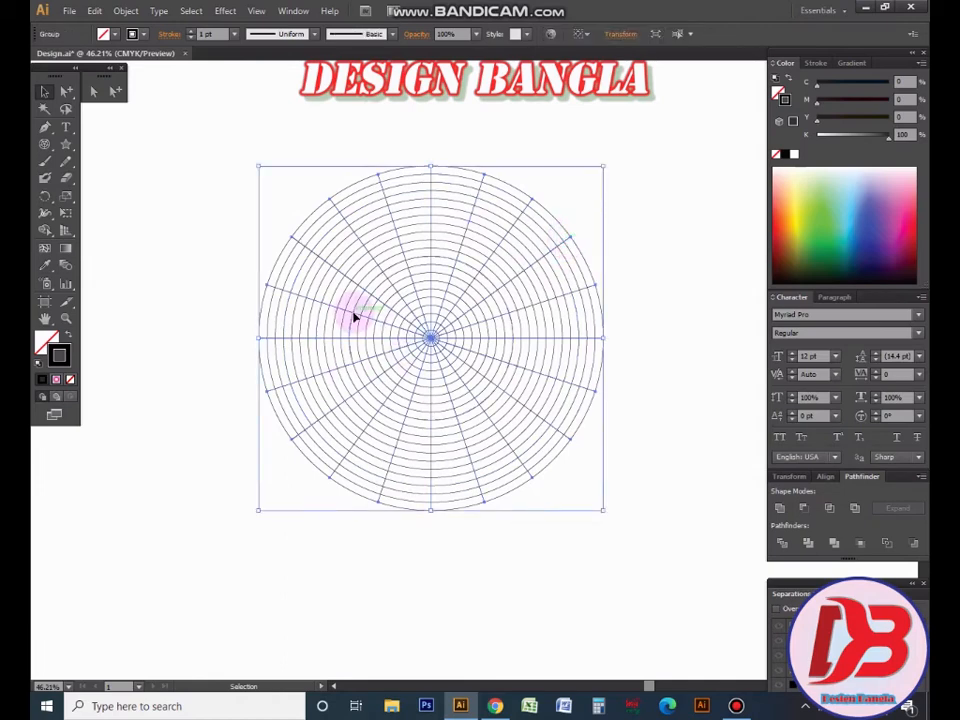
{"action": "key", "text": "Delete"}
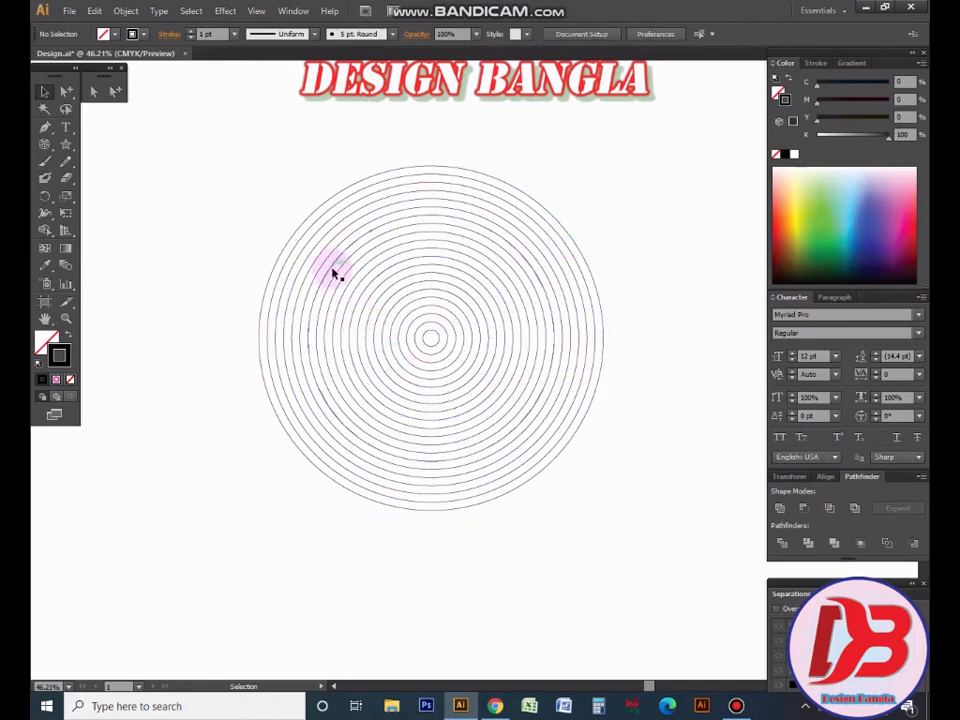
Try a 50 pt stroke weight on all the concentric circles.
{"action": "left_click_drag", "start_coordinate": [206, 150], "coordinate": [671, 503]}
{"action": "left_click", "coordinate": [531, 409], "text": "ctrl"}
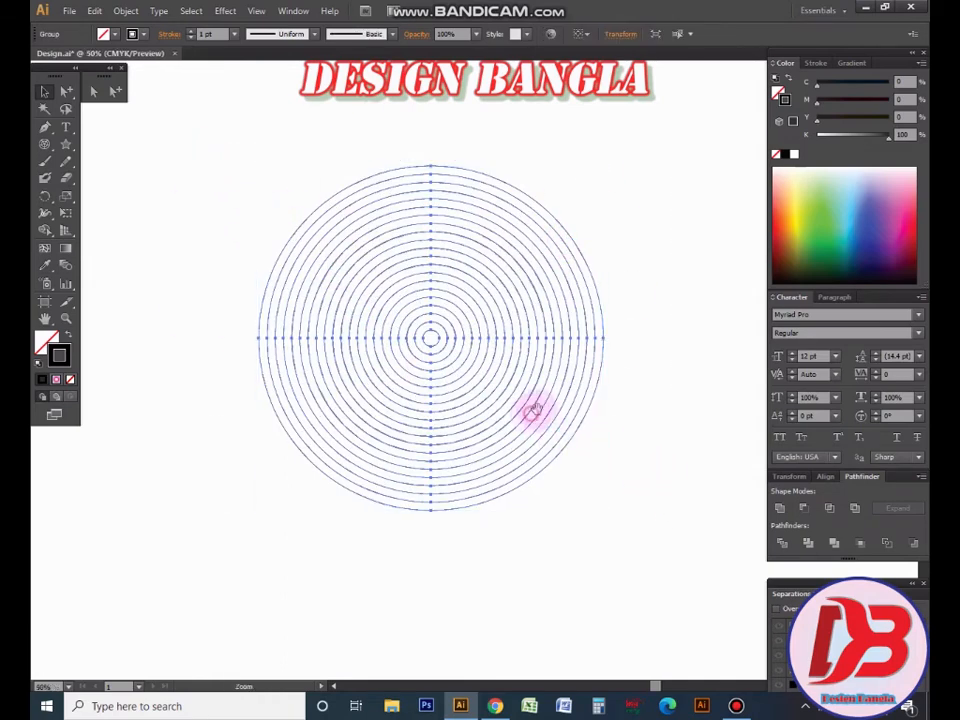
{"action": "left_click_drag", "start_coordinate": [561, 402], "coordinate": [598, 491]}
{"action": "left_click", "coordinate": [627, 316]}
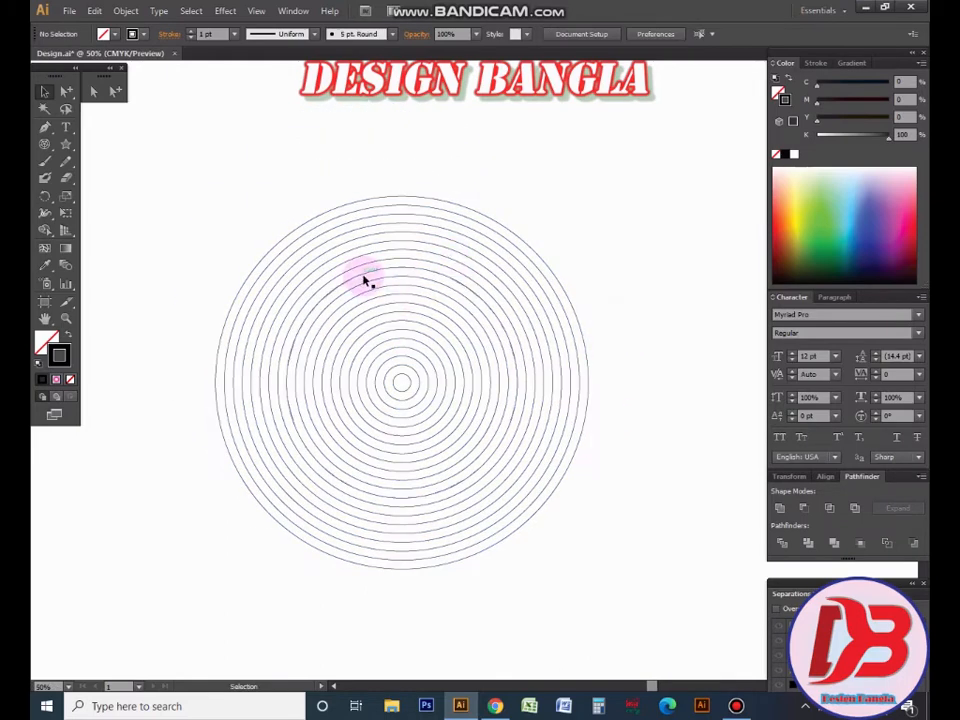
{"action": "left_click_drag", "start_coordinate": [200, 190], "coordinate": [645, 570]}
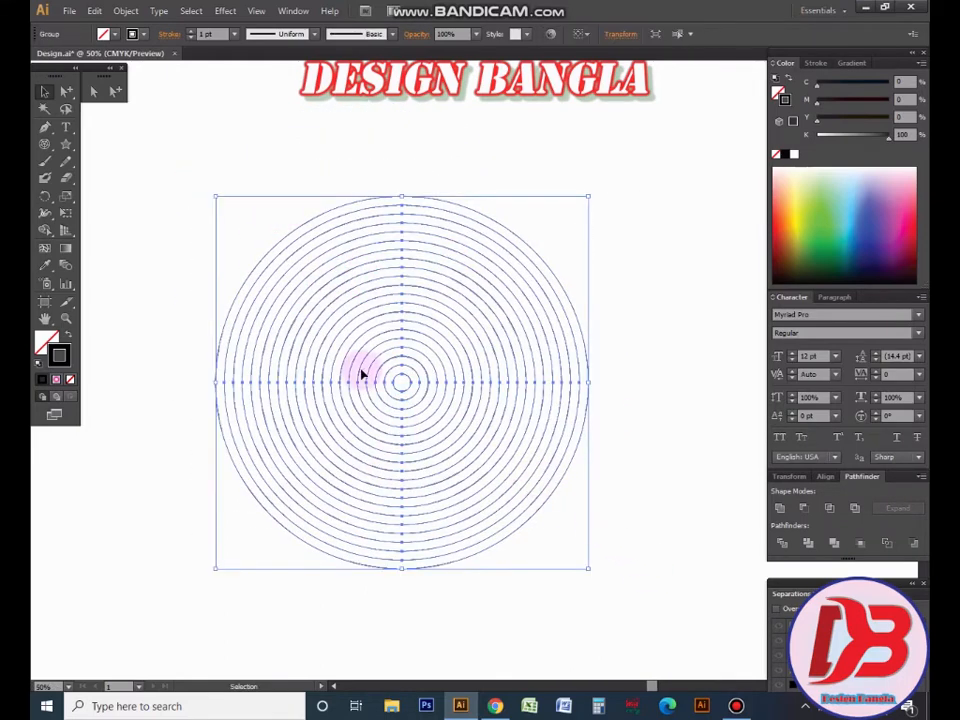
{"action": "left_click", "coordinate": [816, 62]}
{"action": "left_click", "coordinate": [840, 80]}
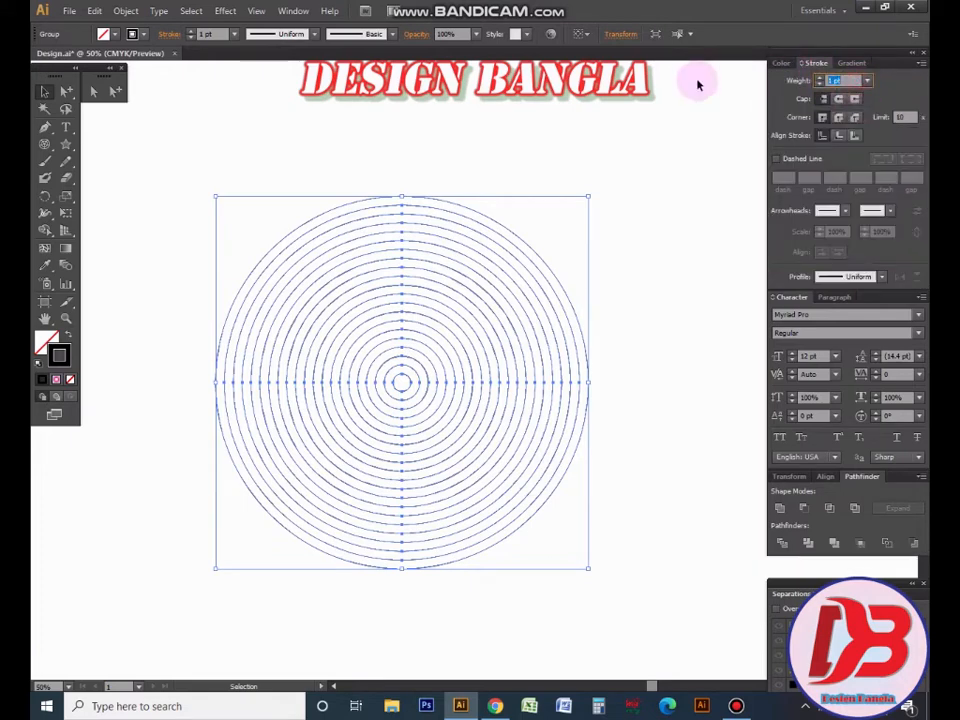
{"action": "type", "text": "50"}
{"action": "key", "text": "Return"}
{"action": "key", "text": "ctrl+z"}
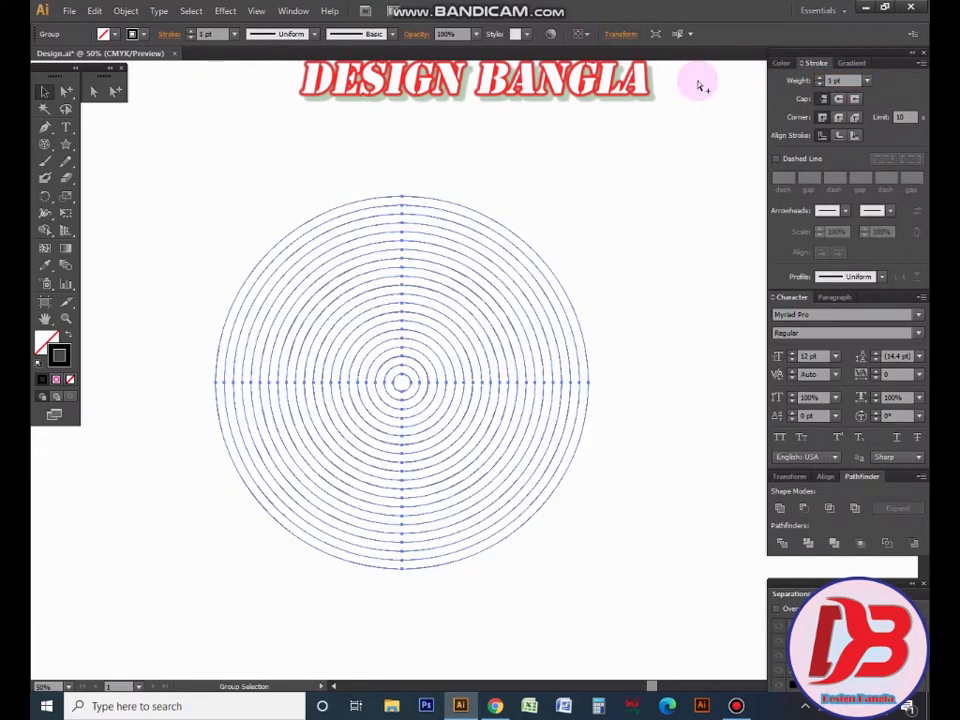
Set the stroke weight of the concentric circles to 6 pt.
{"action": "left_click", "coordinate": [782, 63]}
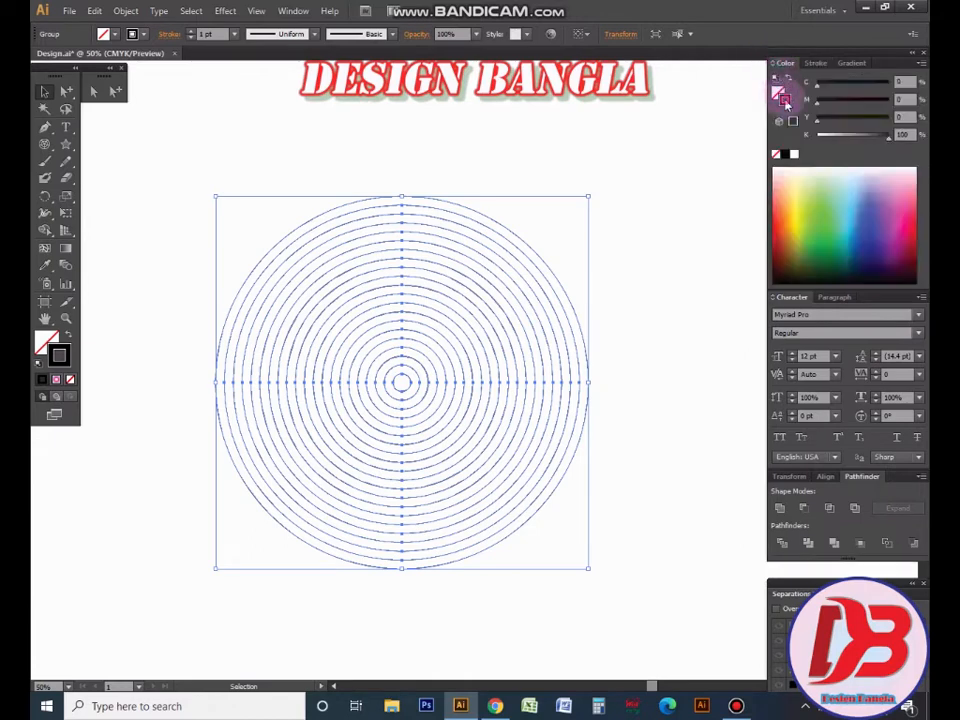
{"action": "left_click", "coordinate": [815, 64]}
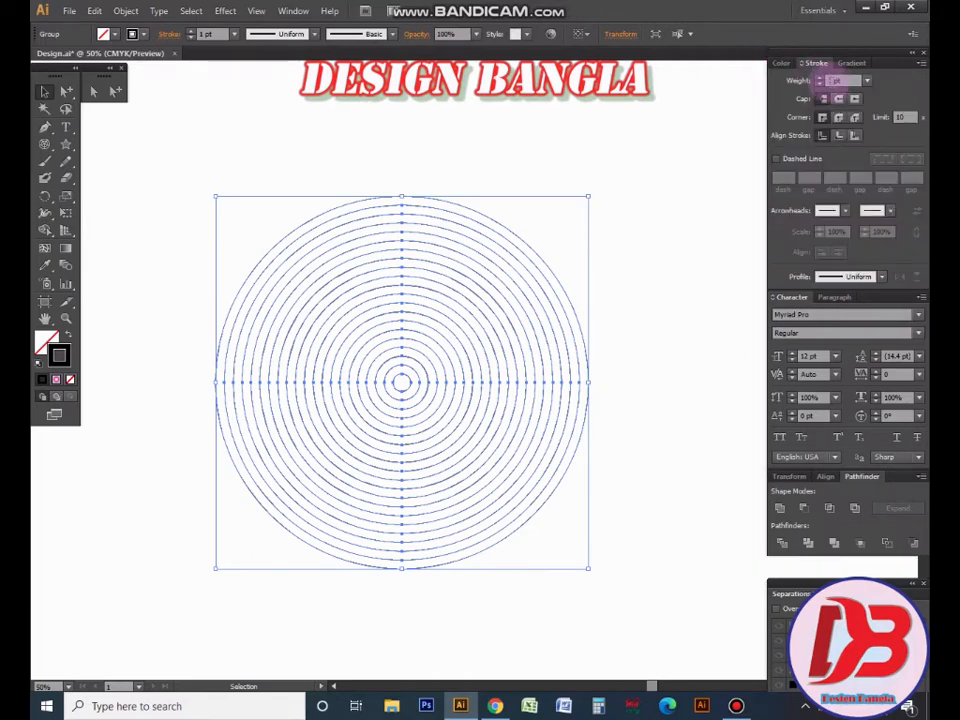
{"action": "left_click", "coordinate": [820, 79]}
{"action": "left_click", "coordinate": [820, 79]}
{"action": "left_click", "coordinate": [820, 79]}
{"action": "left_click", "coordinate": [820, 79]}
{"action": "left_click", "coordinate": [820, 79]}
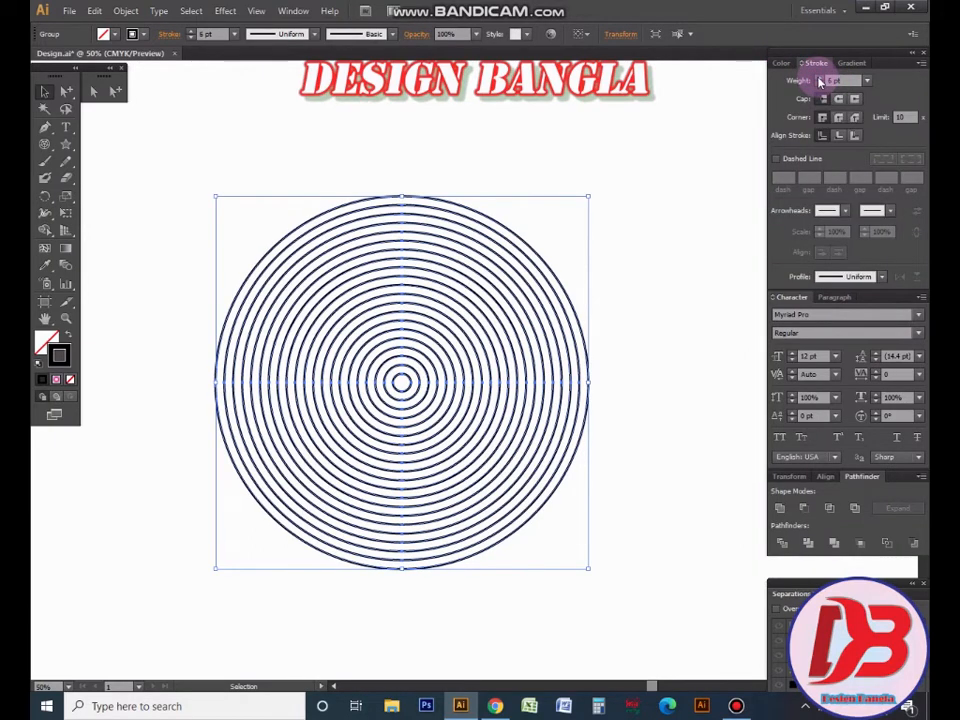
Delete the top anchor points of all the concentric circles so only their lower halves remain.
{"action": "left_click", "coordinate": [400, 137]}
{"action": "left_click_drag", "start_coordinate": [220, 150], "coordinate": [656, 558]}
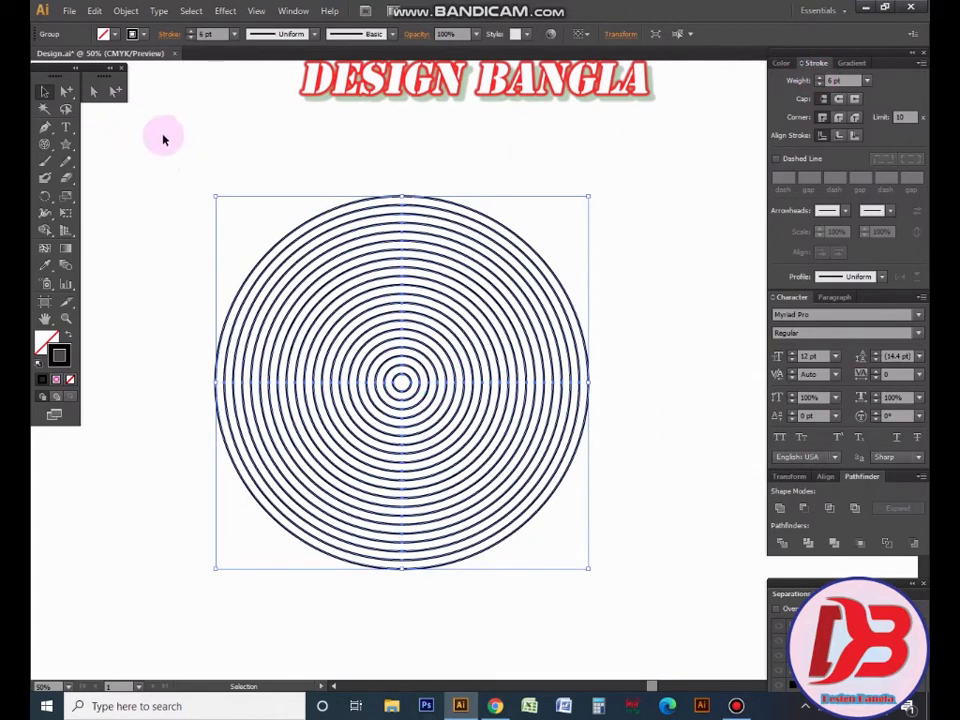
{"action": "left_click", "coordinate": [326, 151]}
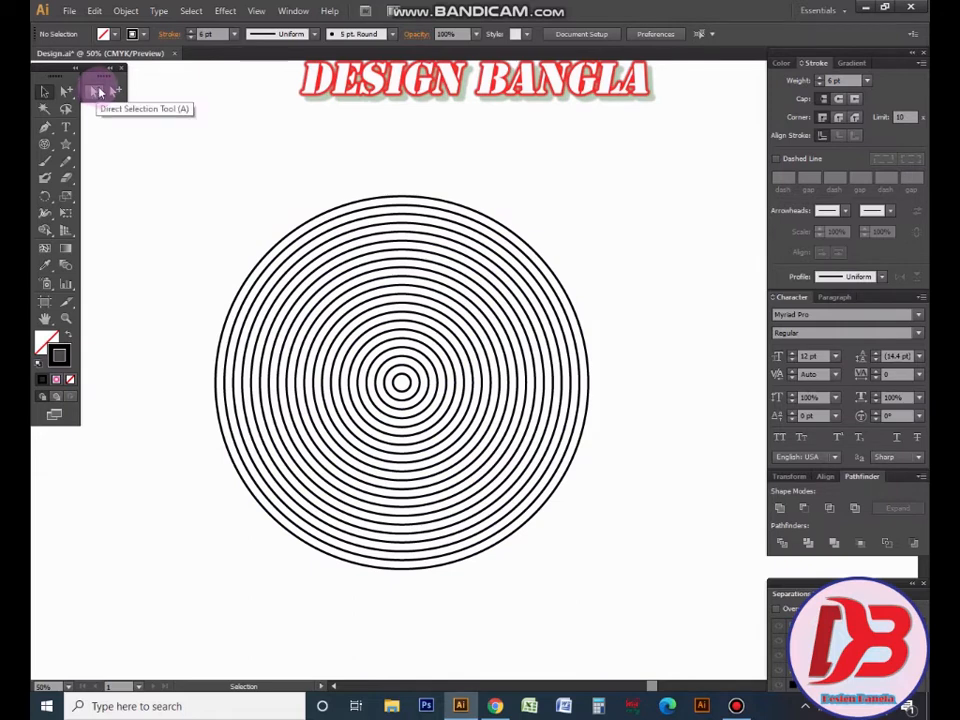
{"action": "left_click", "coordinate": [99, 92]}
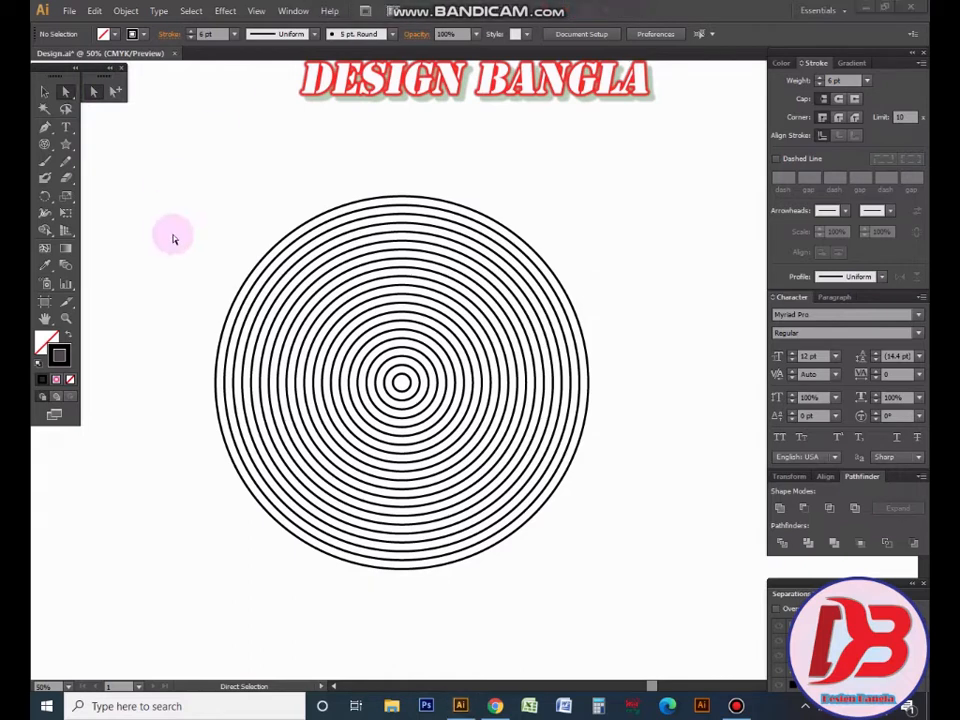
{"action": "left_click_drag", "start_coordinate": [147, 190], "coordinate": [721, 380]}
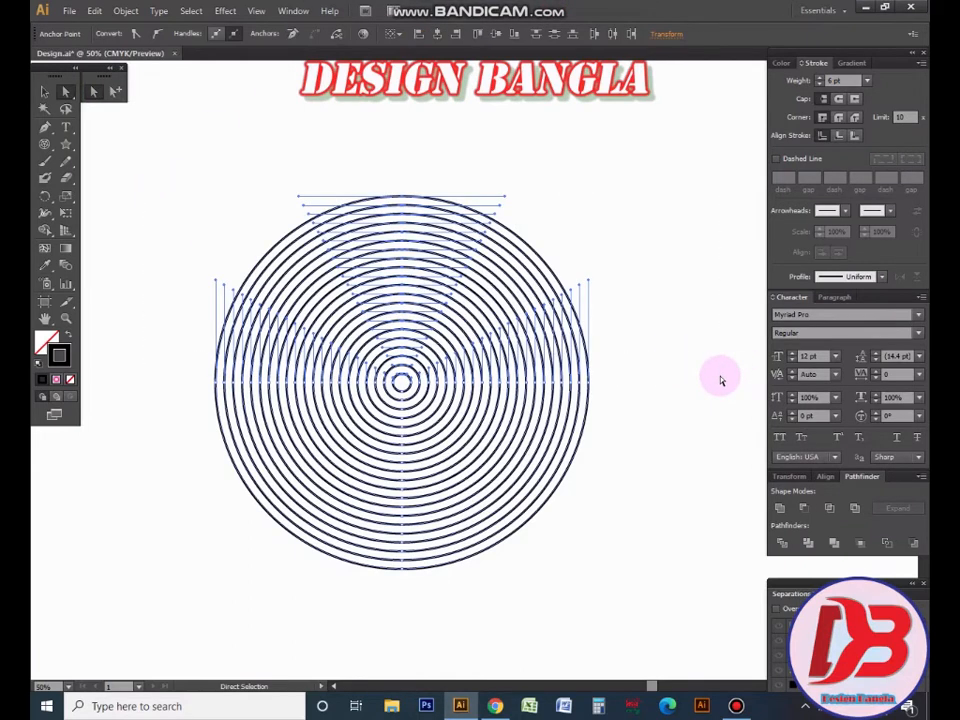
{"action": "key", "text": "Delete"}
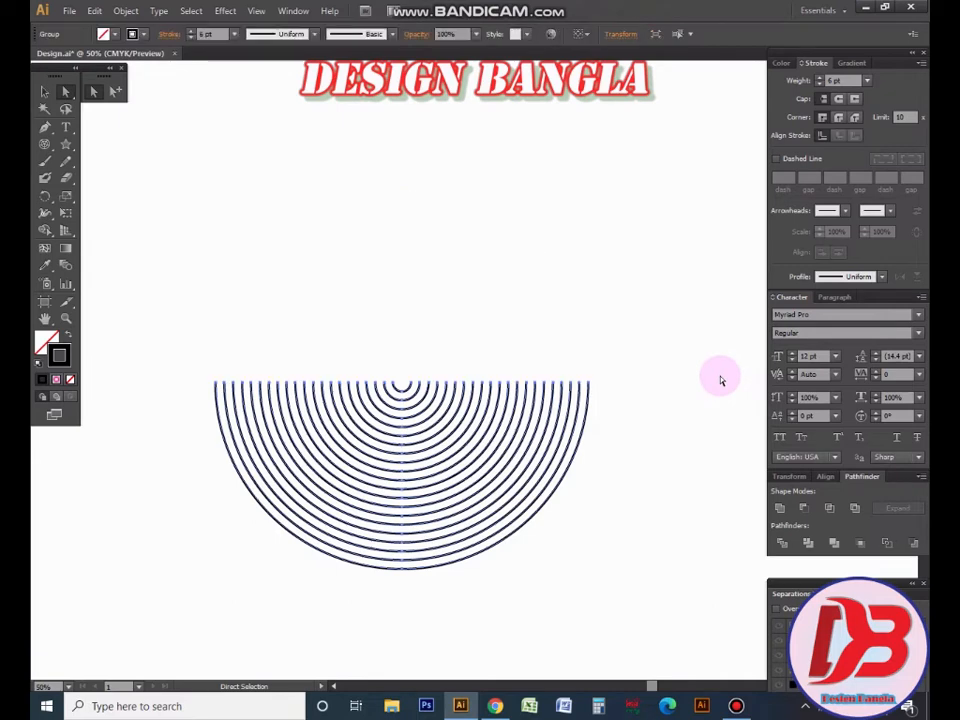
Duplicate the half circles straight above the originals and rotate the copy 180°.
{"action": "left_click", "coordinate": [43, 97]}
{"action": "left_click_drag", "start_coordinate": [146, 304], "coordinate": [508, 516]}
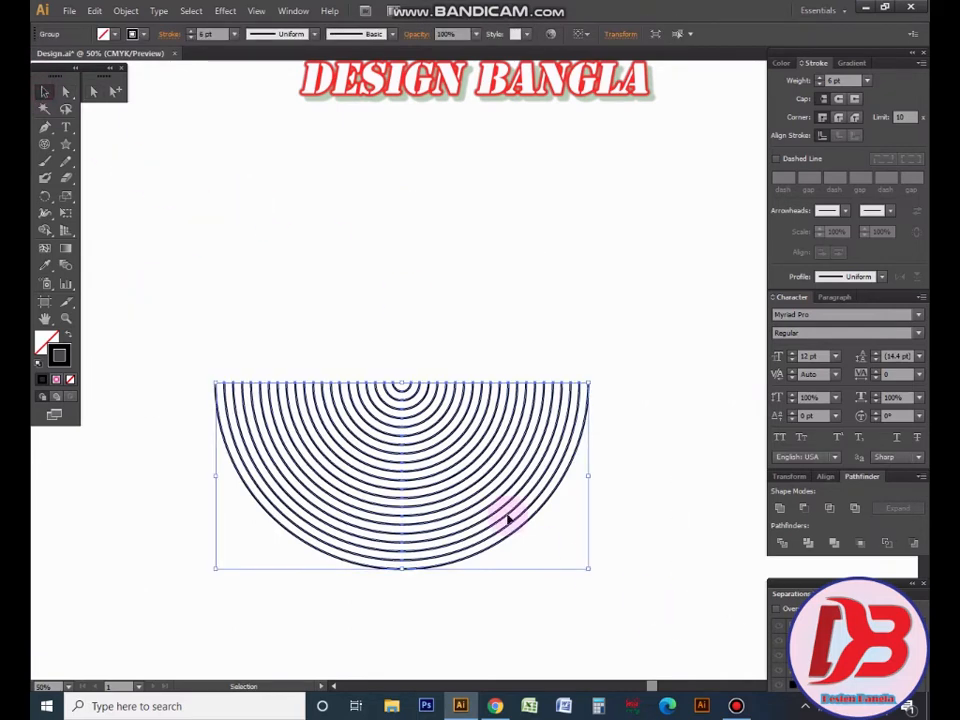
{"action": "left_click_drag", "start_coordinate": [412, 422], "coordinate": [422, 215]}
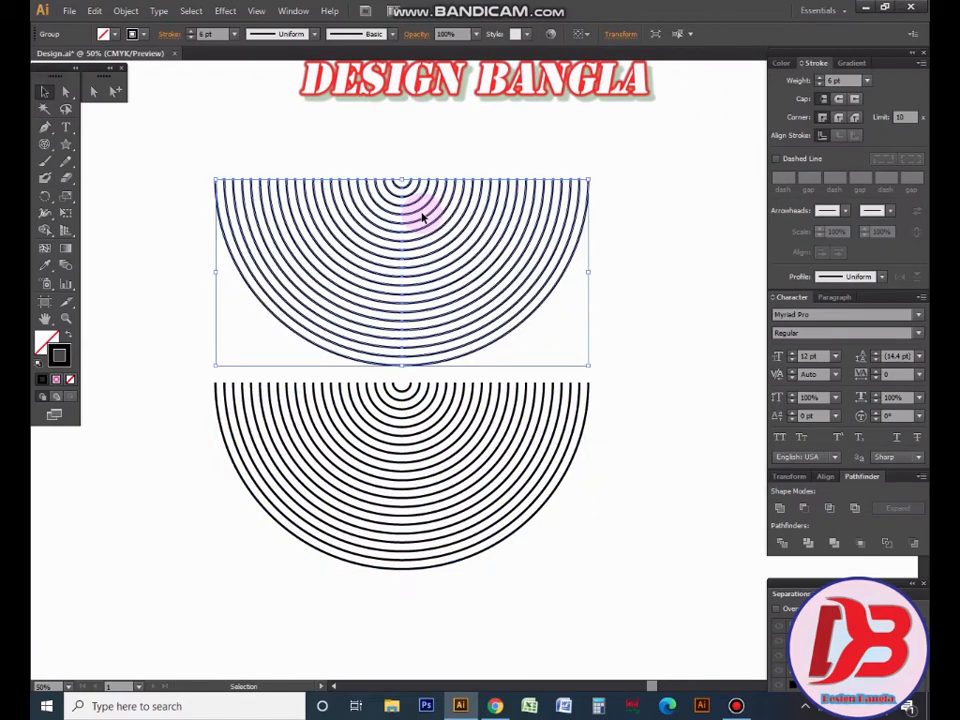
{"action": "key", "text": "r"}
{"action": "left_click_drag", "start_coordinate": [607, 197], "coordinate": [216, 291]}
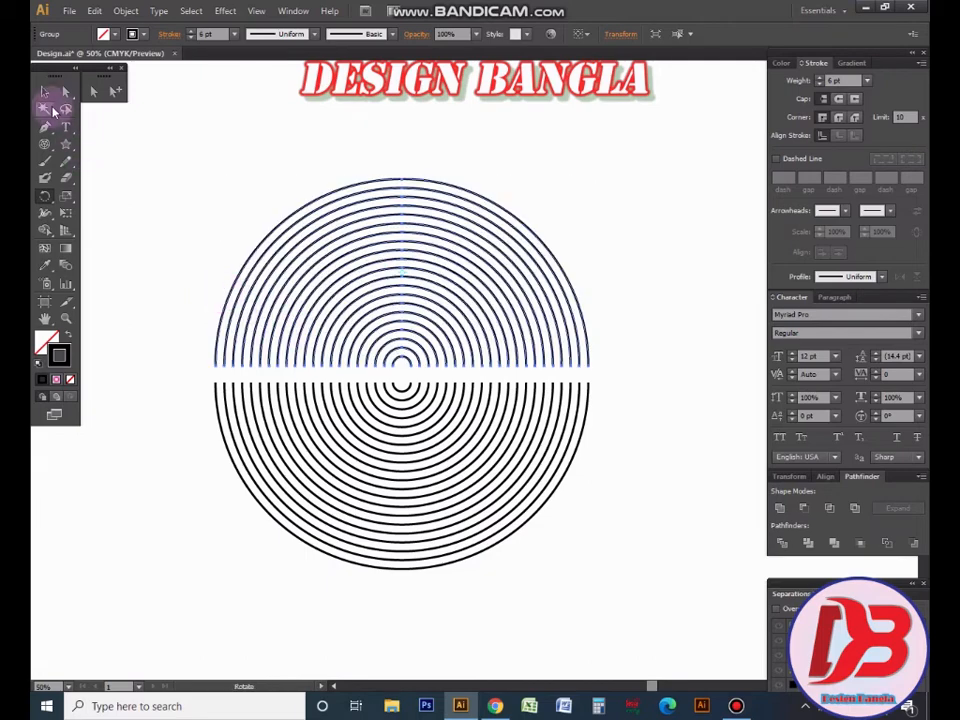
Move the rotated copy down until its open arc ends meet those of the lower half.
{"action": "left_click", "coordinate": [44, 92]}
{"action": "scroll", "coordinate": [406, 368], "scroll_direction": "up", "scroll_amount": 4}
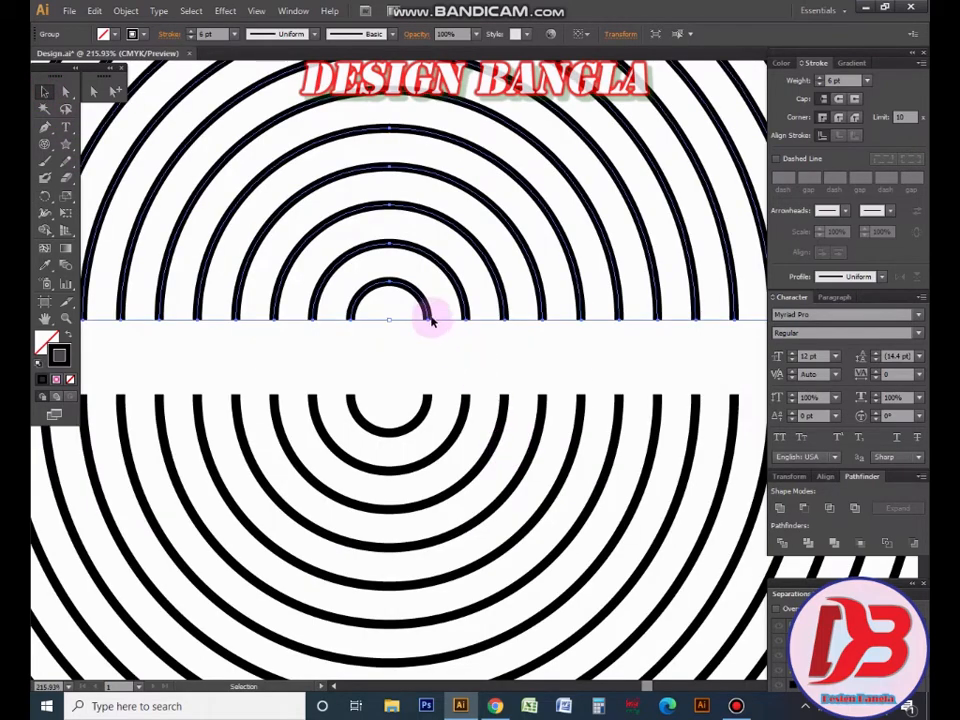
{"action": "left_click_drag", "start_coordinate": [427, 310], "coordinate": [436, 390]}
{"action": "scroll", "coordinate": [514, 391], "scroll_direction": "down", "scroll_amount": 4}
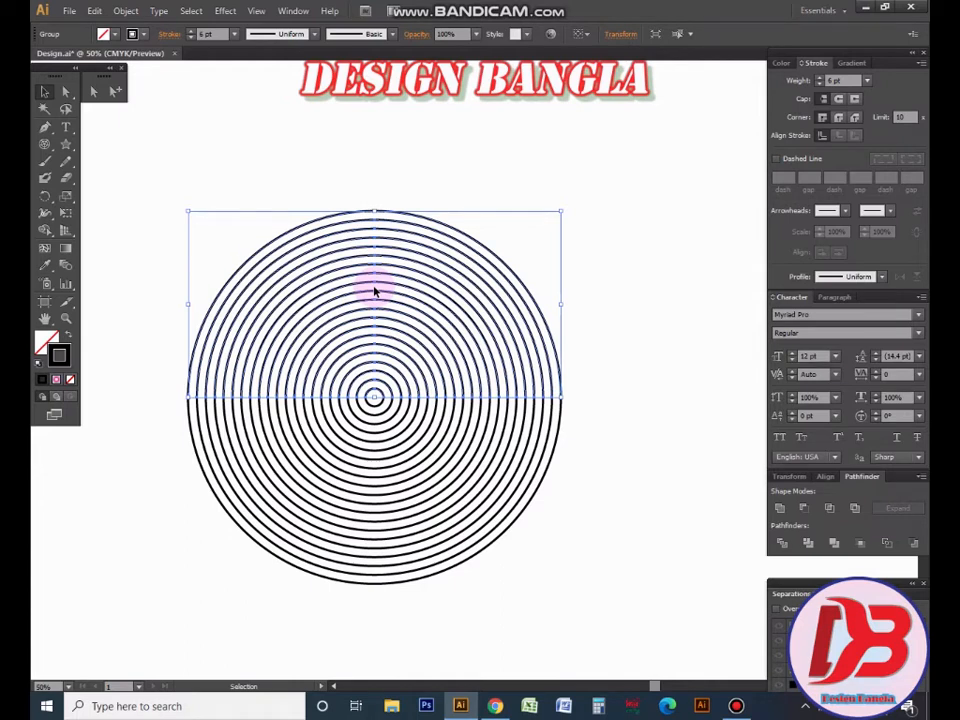
Shift the upper half circles to the right by one ring spacing so the arcs link into a spiral.
{"action": "scroll", "coordinate": [401, 405], "scroll_direction": "up", "scroll_amount": 6}
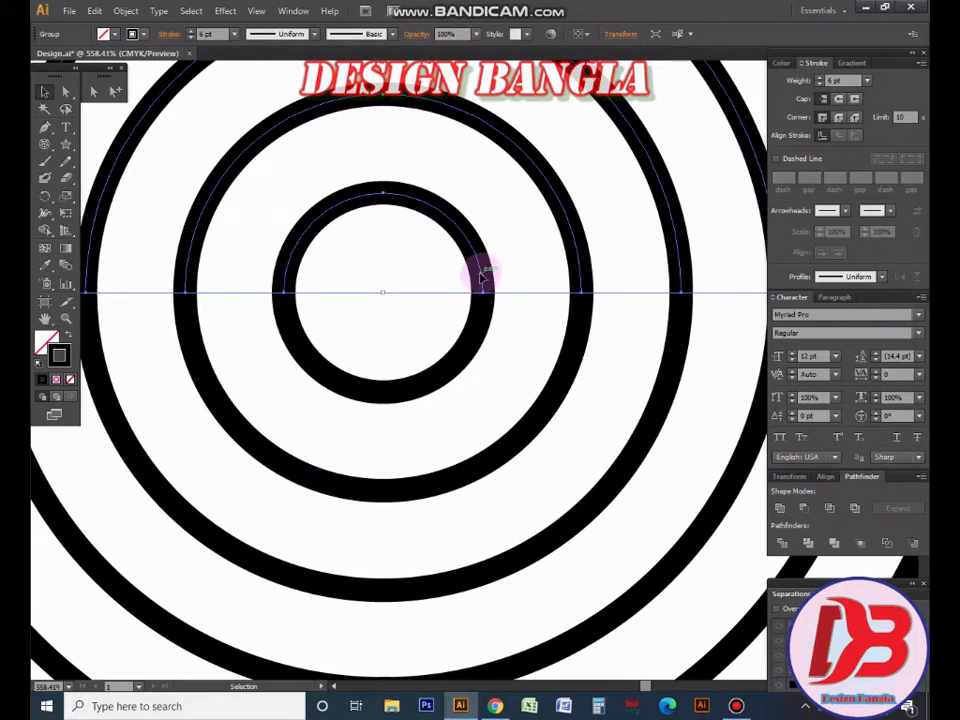
{"action": "left_click_drag", "start_coordinate": [481, 277], "coordinate": [582, 275]}
{"action": "left_click", "coordinate": [609, 332], "text": "ctrl+alt"}
{"action": "left_click", "coordinate": [609, 332], "text": "ctrl+alt"}
{"action": "left_click", "coordinate": [609, 332], "text": "ctrl+alt"}
{"action": "left_click", "coordinate": [609, 332], "text": "ctrl+alt"}
{"action": "left_click", "coordinate": [609, 332], "text": "ctrl+alt"}
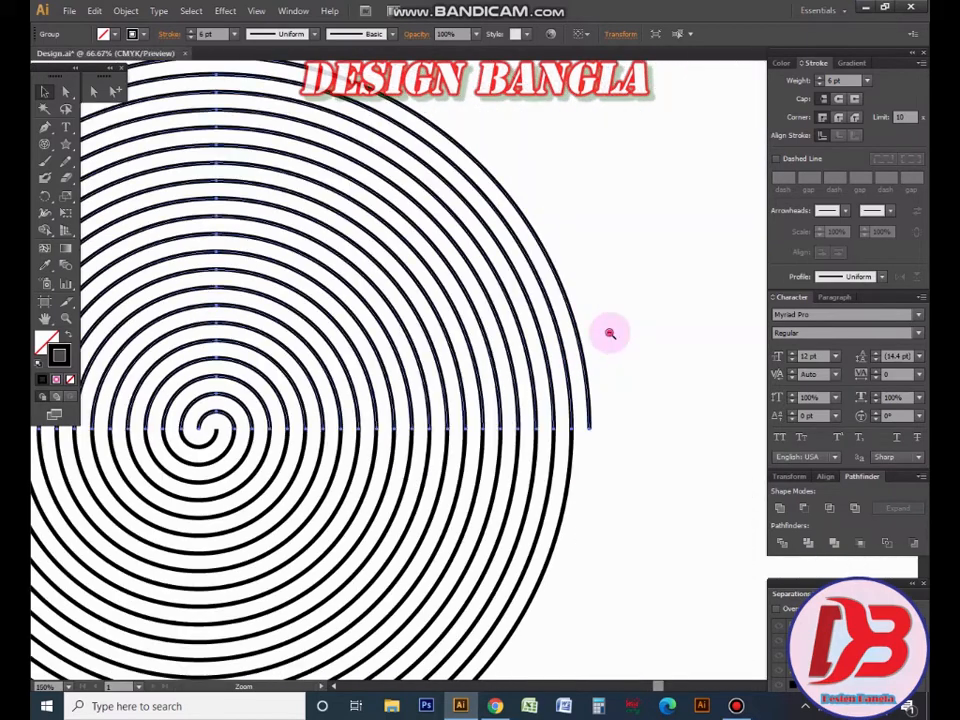
{"action": "left_click", "coordinate": [609, 332], "text": "ctrl+alt"}
{"action": "left_click", "coordinate": [609, 332], "text": "ctrl+alt"}
{"action": "left_click_drag", "start_coordinate": [348, 413], "coordinate": [592, 349]}
{"action": "left_click", "coordinate": [595, 433]}
{"action": "left_click_drag", "start_coordinate": [492, 331], "coordinate": [595, 455]}
{"action": "left_click_drag", "start_coordinate": [317, 437], "coordinate": [433, 439]}
{"action": "left_click", "coordinate": [339, 349], "text": "ctrl+alt"}
{"action": "left_click", "coordinate": [341, 349], "text": "ctrl+alt"}
{"action": "left_click", "coordinate": [341, 349], "text": "ctrl+alt"}
{"action": "left_click", "coordinate": [495, 402], "text": "ctrl+alt"}
{"action": "left_click", "coordinate": [414, 152]}
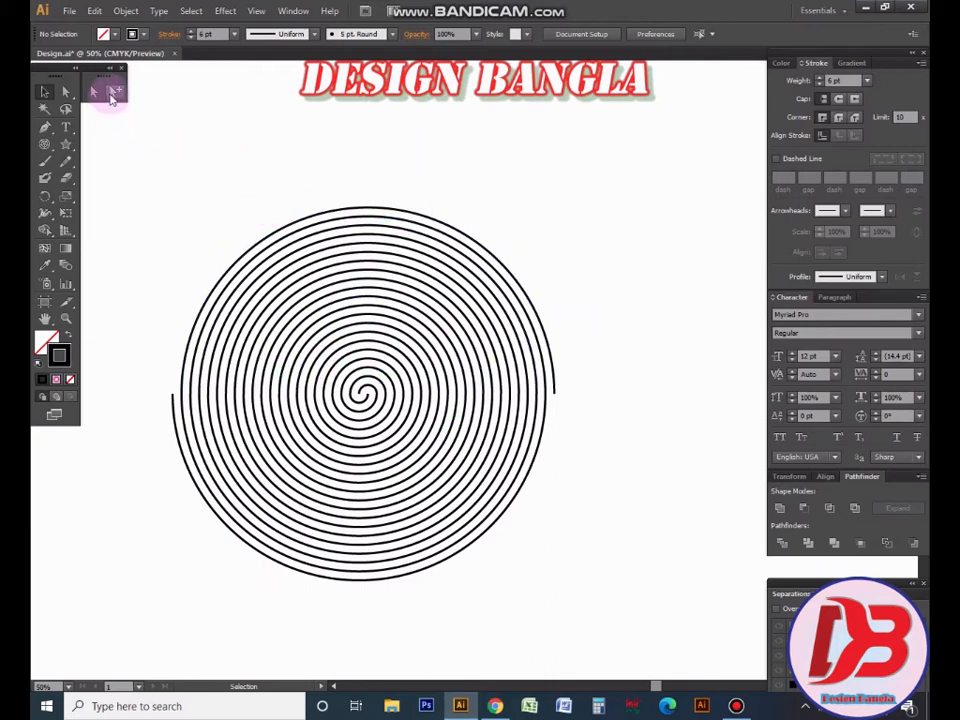
Delete every second arc of the upper half, starting with the outermost one.
{"action": "left_click", "coordinate": [113, 93]}
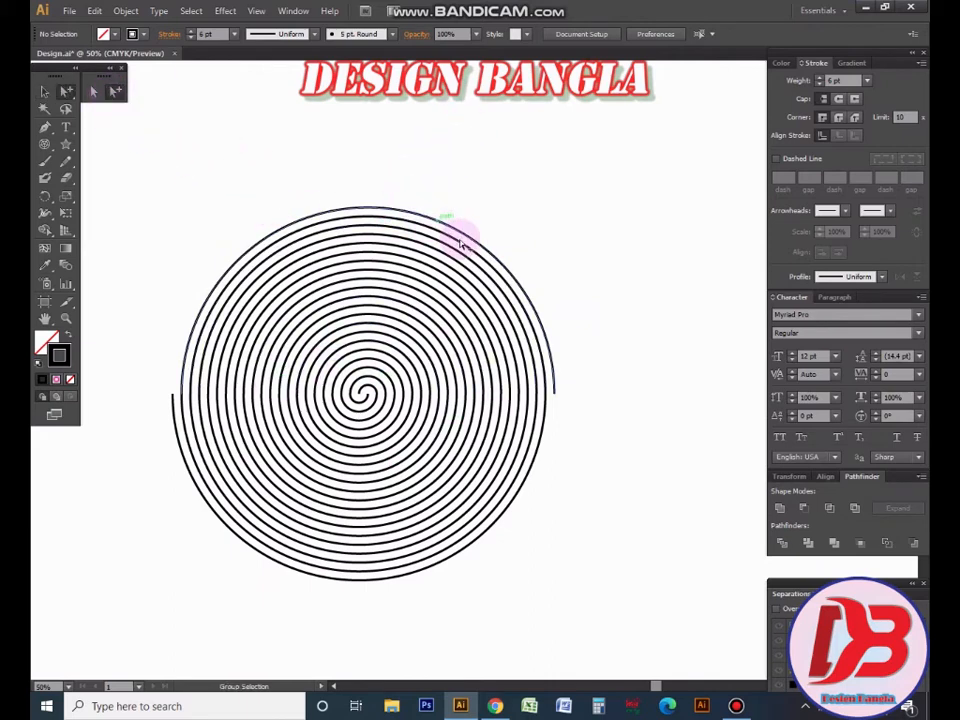
{"action": "left_click", "coordinate": [399, 212]}
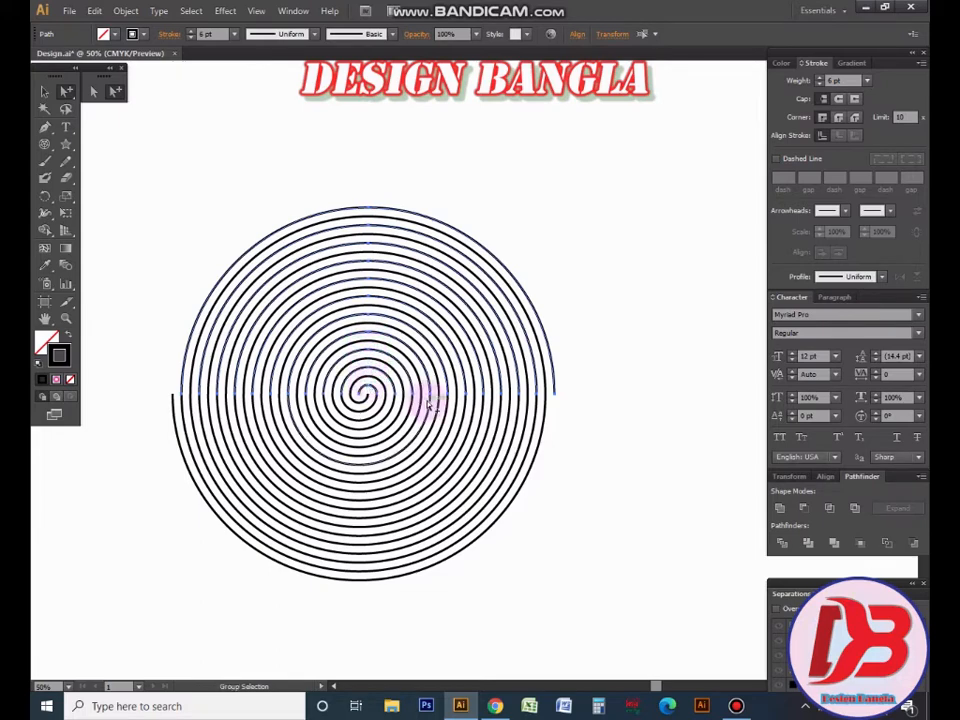
{"action": "key", "text": "Delete"}
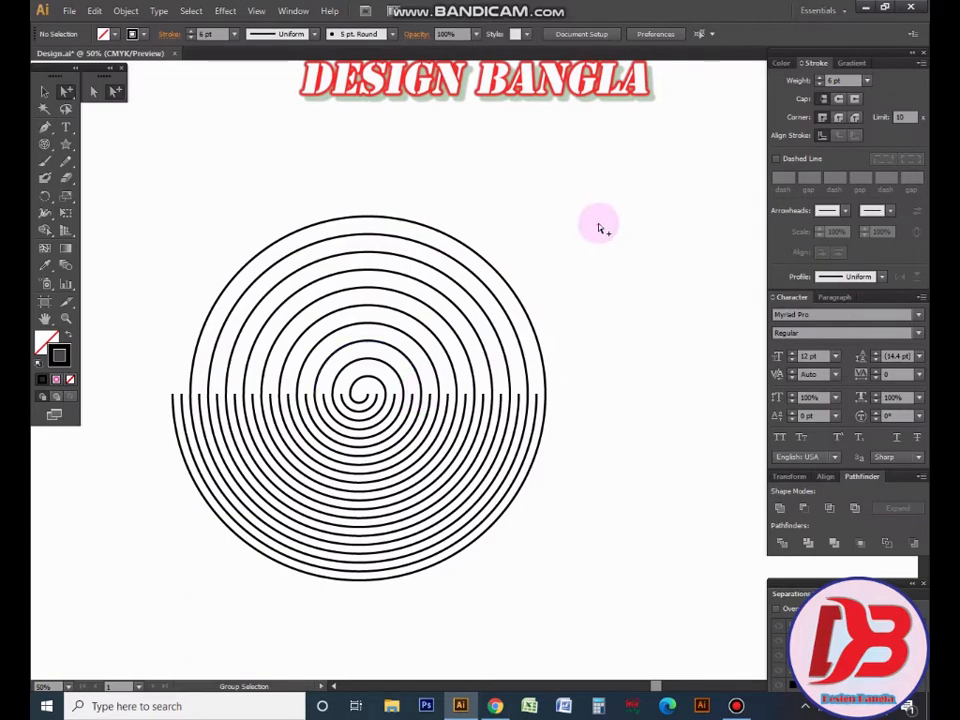
Delete the lower-half arcs that no longer connect to an upper arc, leaving a single continuous spiral.
{"action": "left_click", "coordinate": [356, 454], "text": "ctrl"}
{"action": "left_click_drag", "start_coordinate": [412, 464], "coordinate": [378, 429]}
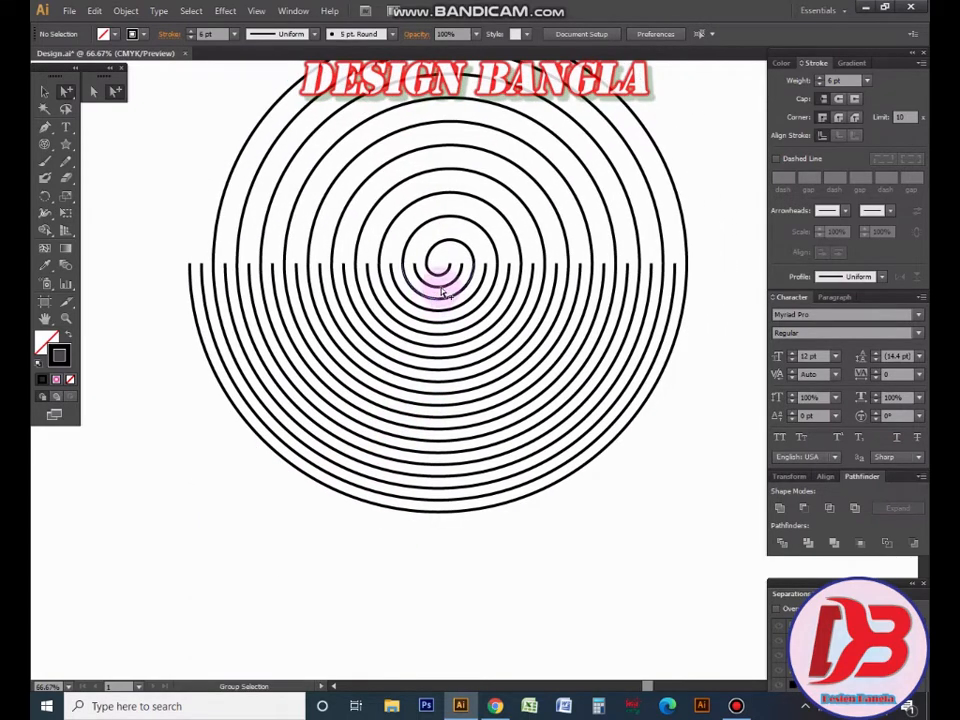
{"action": "left_click", "coordinate": [437, 291]}
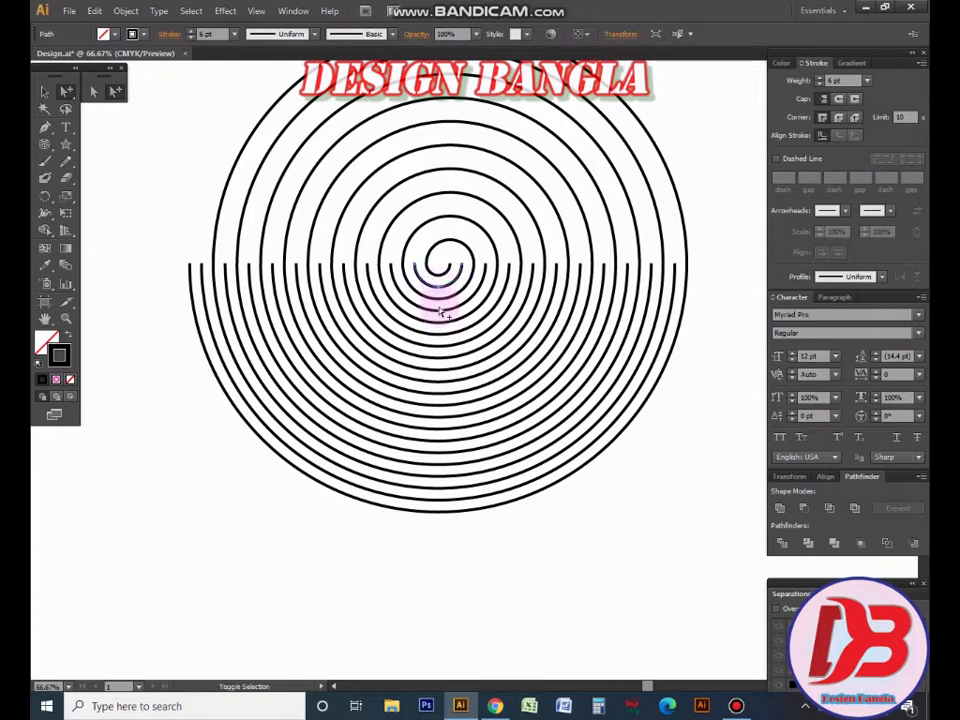
{"action": "left_click", "coordinate": [441, 359], "text": "shift"}
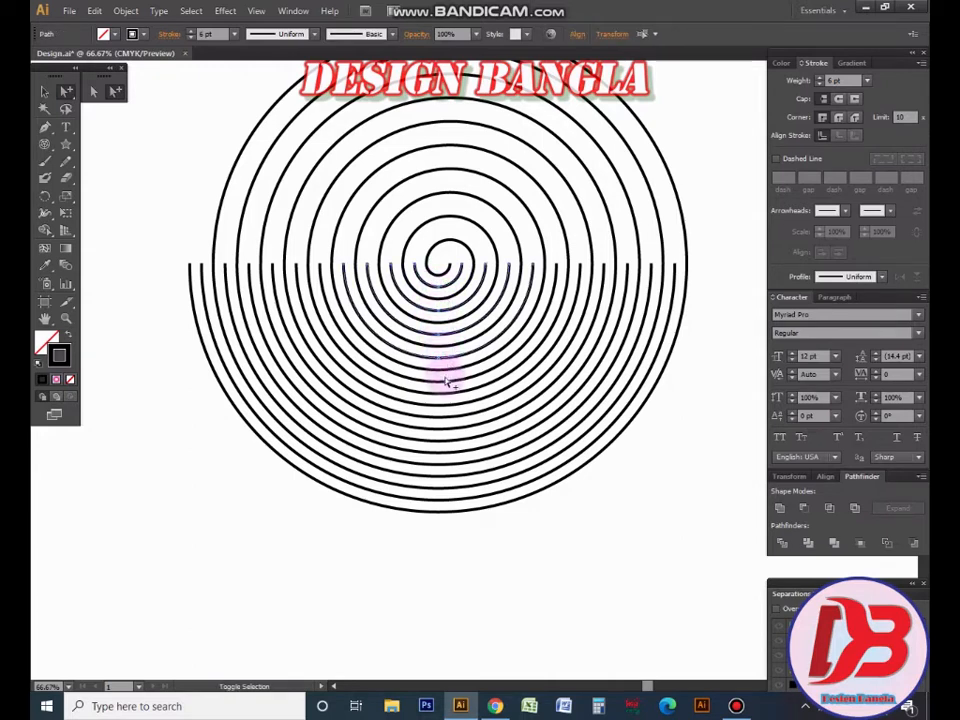
{"action": "left_click", "coordinate": [441, 382], "text": "shift"}
{"action": "left_click", "coordinate": [442, 406], "text": "shift"}
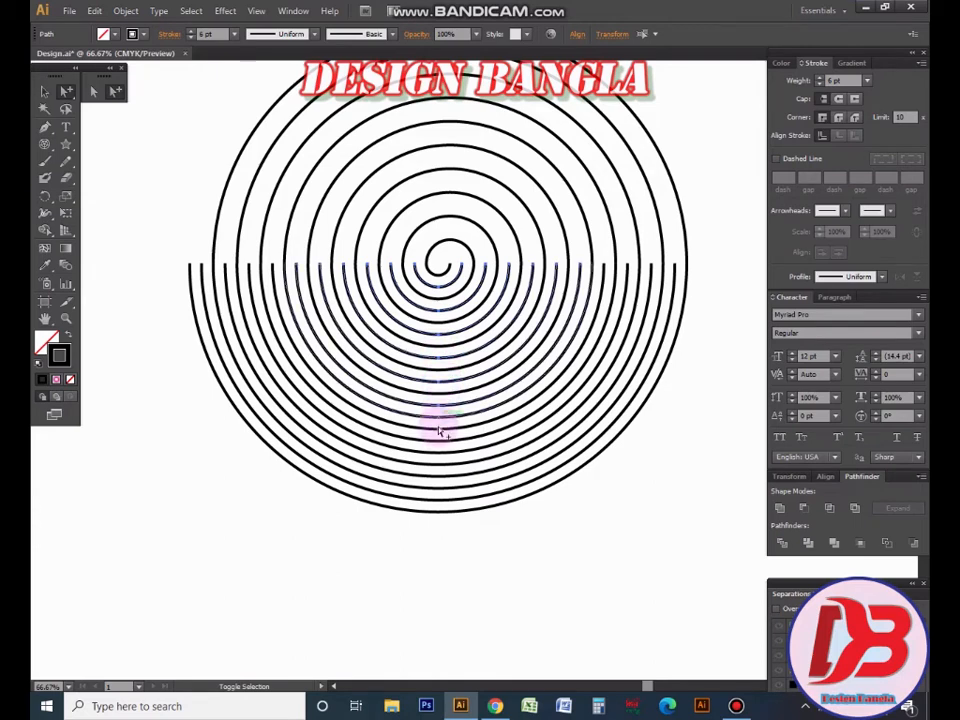
{"action": "left_click", "coordinate": [437, 431], "text": "shift"}
{"action": "left_click", "coordinate": [436, 455], "text": "shift"}
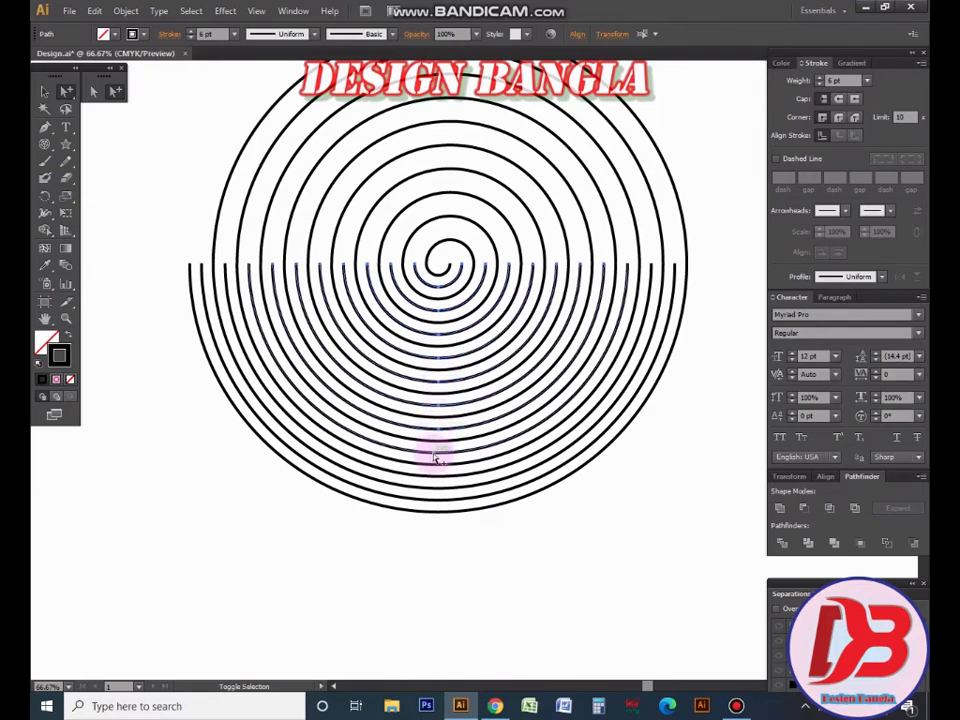
{"action": "left_click", "coordinate": [427, 477], "text": "shift"}
{"action": "left_click", "coordinate": [442, 505], "text": "shift"}
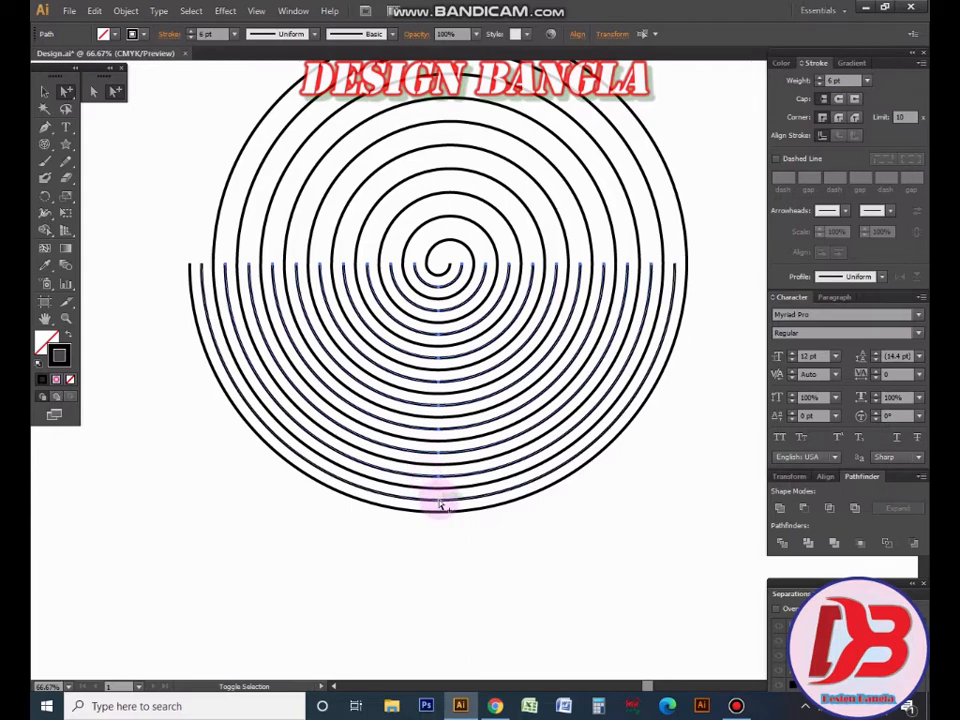
{"action": "key", "text": "Delete"}
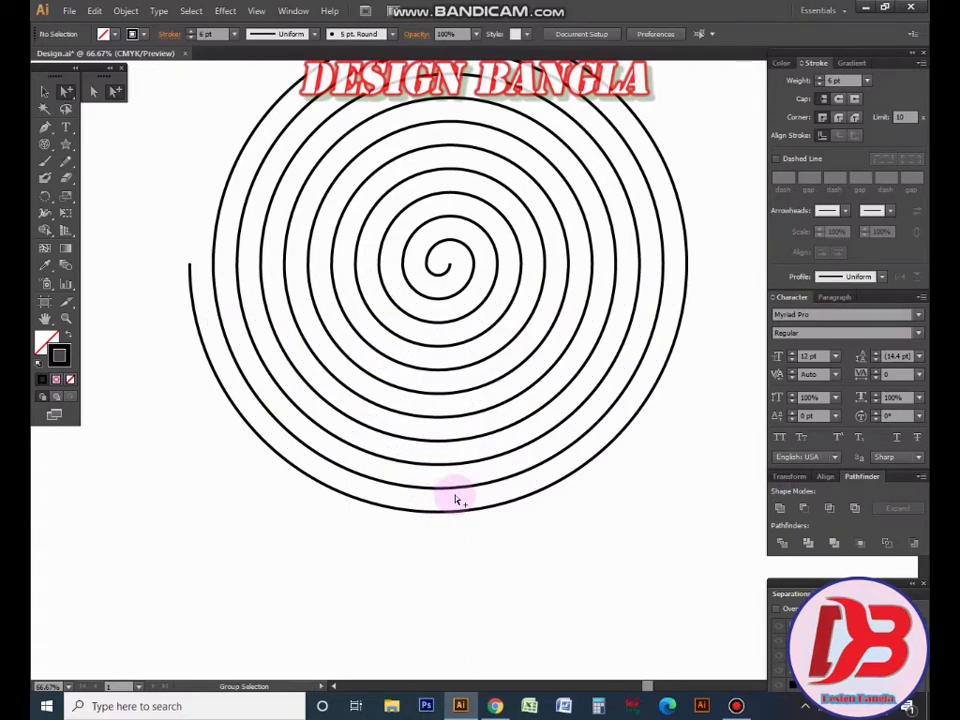
Select all the remaining spiral arcs and group them into one object.
{"action": "key", "text": "ctrl+minus"}
{"action": "left_click_drag", "start_coordinate": [520, 410], "coordinate": [493, 579]}
{"action": "left_click", "coordinate": [44, 91]}
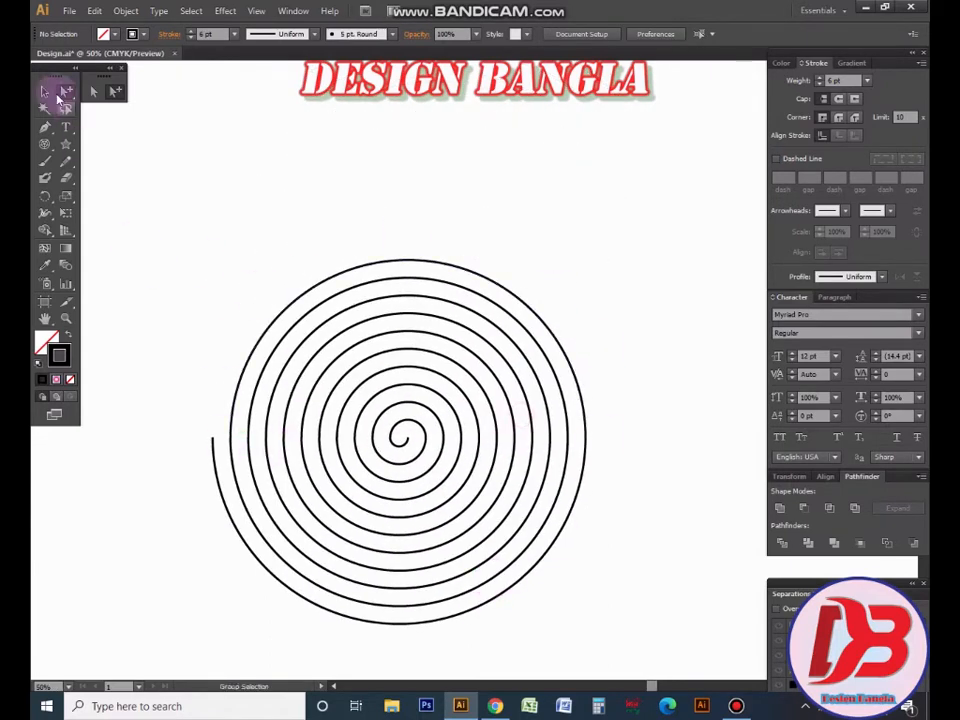
{"action": "left_click_drag", "start_coordinate": [134, 222], "coordinate": [621, 638]}
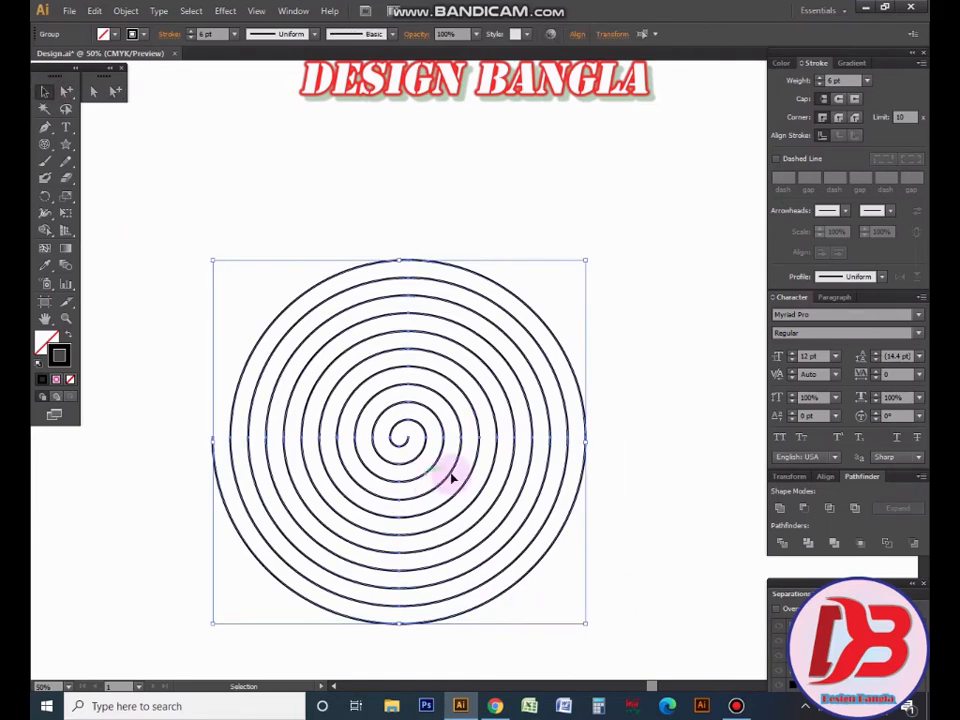
{"action": "right_click", "coordinate": [407, 397]}
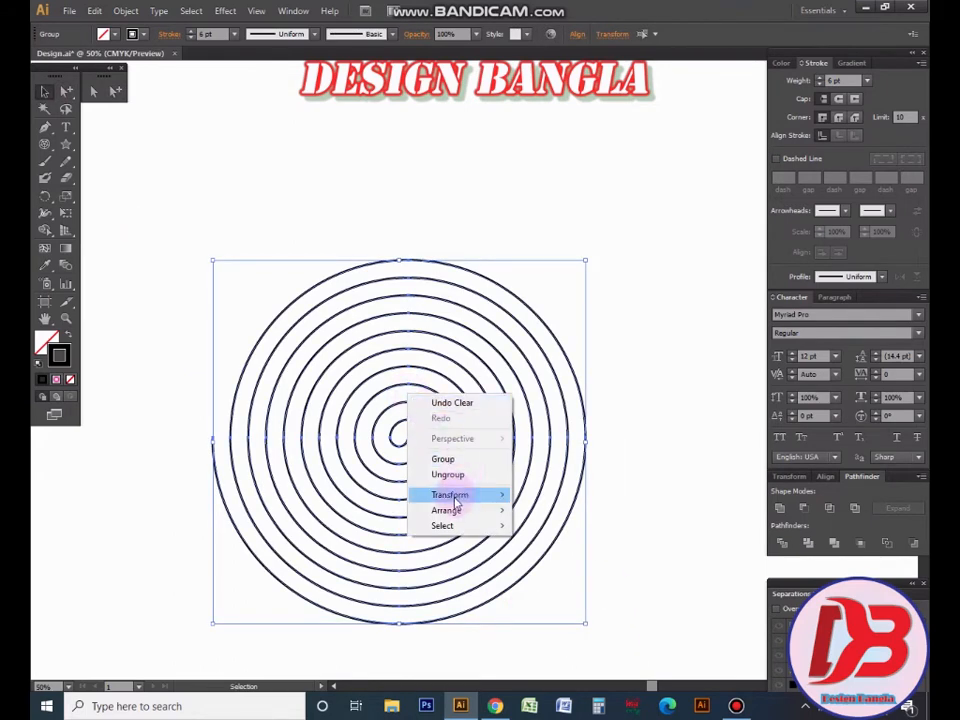
{"action": "left_click", "coordinate": [437, 402]}
{"action": "left_click", "coordinate": [439, 437], "text": "alt"}
{"action": "key", "text": "v"}
{"action": "left_click_drag", "start_coordinate": [255, 214], "coordinate": [639, 497]}
{"action": "key", "text": "a"}
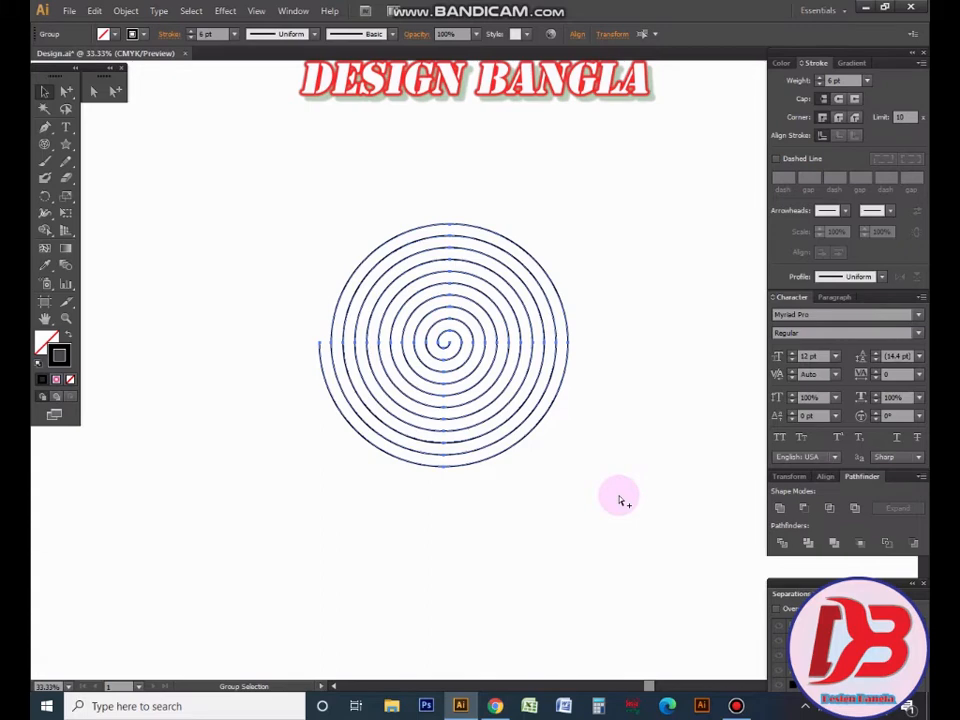
{"action": "key", "text": "v"}
{"action": "left_click", "coordinate": [556, 388]}
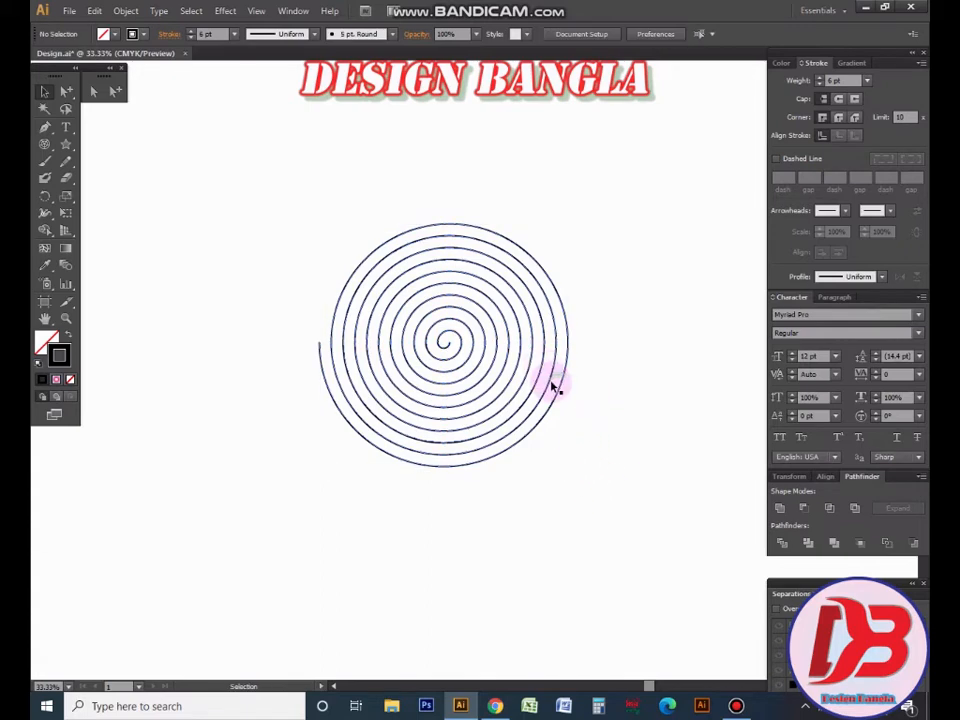
{"action": "left_click", "coordinate": [547, 413]}
{"action": "key", "text": "z"}
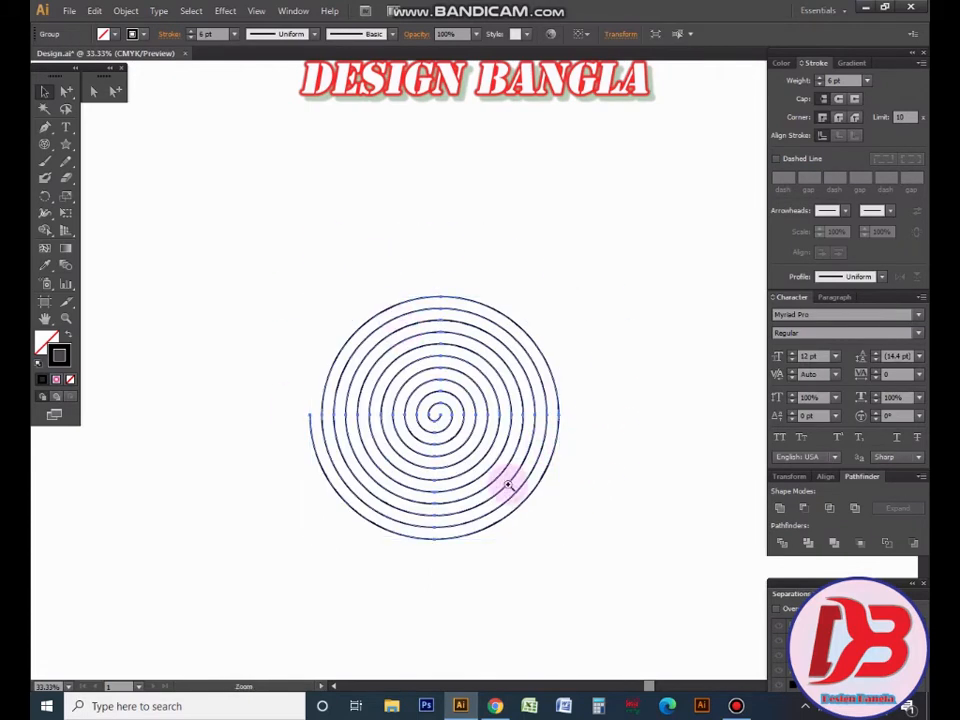
{"action": "left_click_drag", "start_coordinate": [510, 486], "coordinate": [504, 410]}
Try a 15 pt stroke weight on the grouped spiral.
{"action": "left_click", "coordinate": [479, 403], "text": "ctrl+alt"}
{"action": "left_click", "coordinate": [479, 403], "text": "ctrl+alt"}
{"action": "left_click", "coordinate": [479, 403], "text": "ctrl+alt"}
{"action": "left_click", "coordinate": [479, 403], "text": "ctrl+alt"}
{"action": "left_click", "coordinate": [479, 403], "text": "ctrl+alt"}
{"action": "left_click_drag", "start_coordinate": [398, 358], "coordinate": [485, 487]}
{"action": "left_click_drag", "start_coordinate": [451, 434], "coordinate": [424, 395]}
{"action": "left_click_drag", "start_coordinate": [848, 80], "coordinate": [680, 82]}
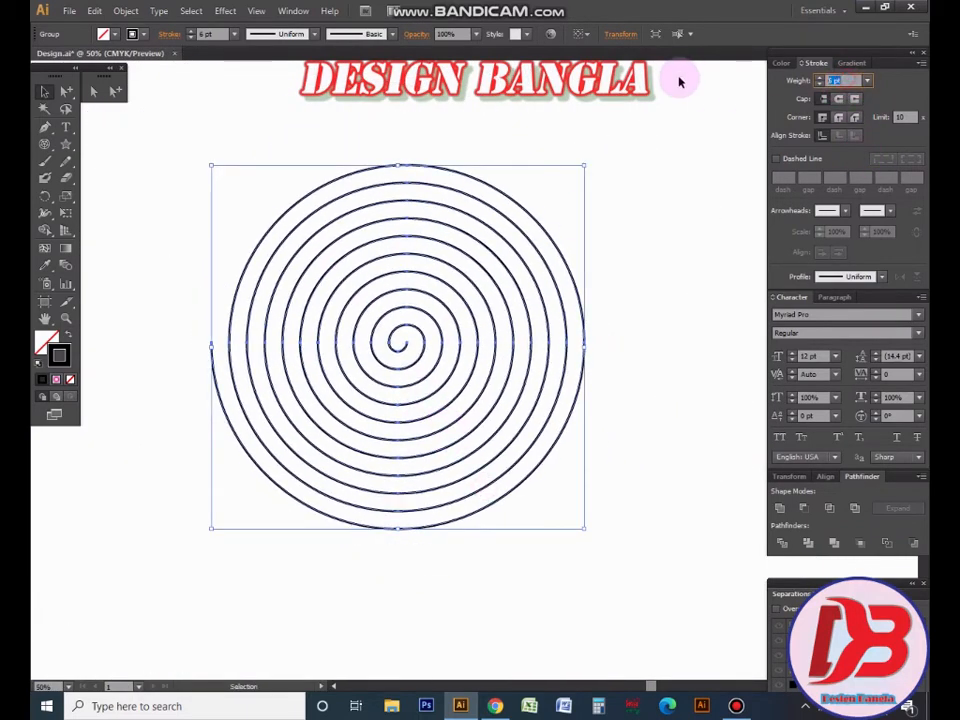
{"action": "type", "text": "15"}
{"action": "key", "text": "Return"}
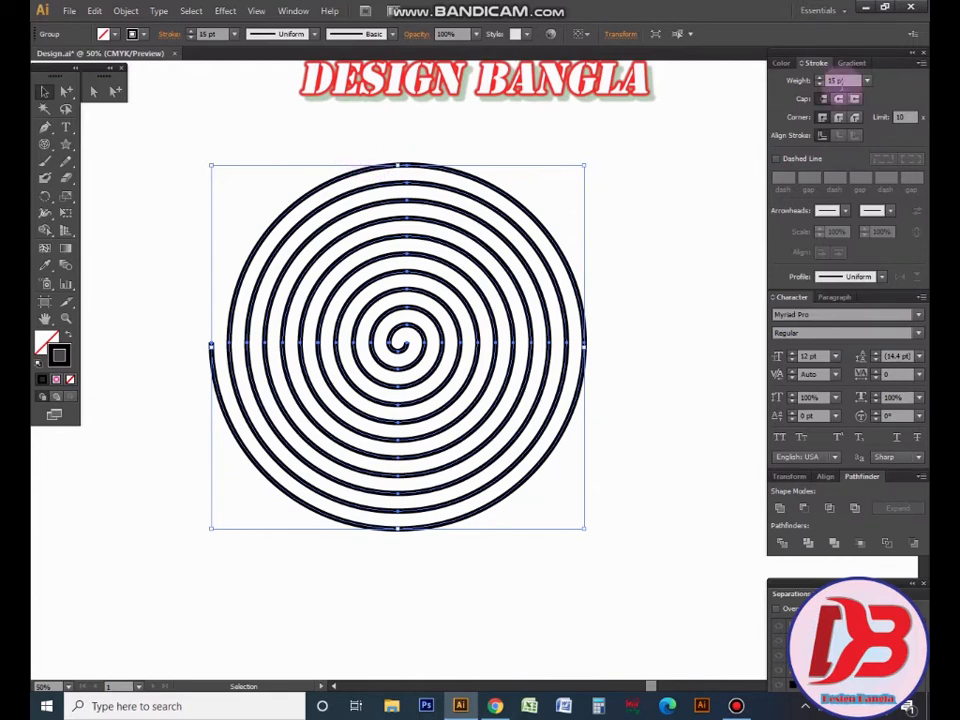
Set the spiral's stroke weight to 25 pt.
{"action": "left_click_drag", "start_coordinate": [847, 81], "coordinate": [656, 83]}
{"action": "type", "text": "25"}
{"action": "key", "text": "Return"}
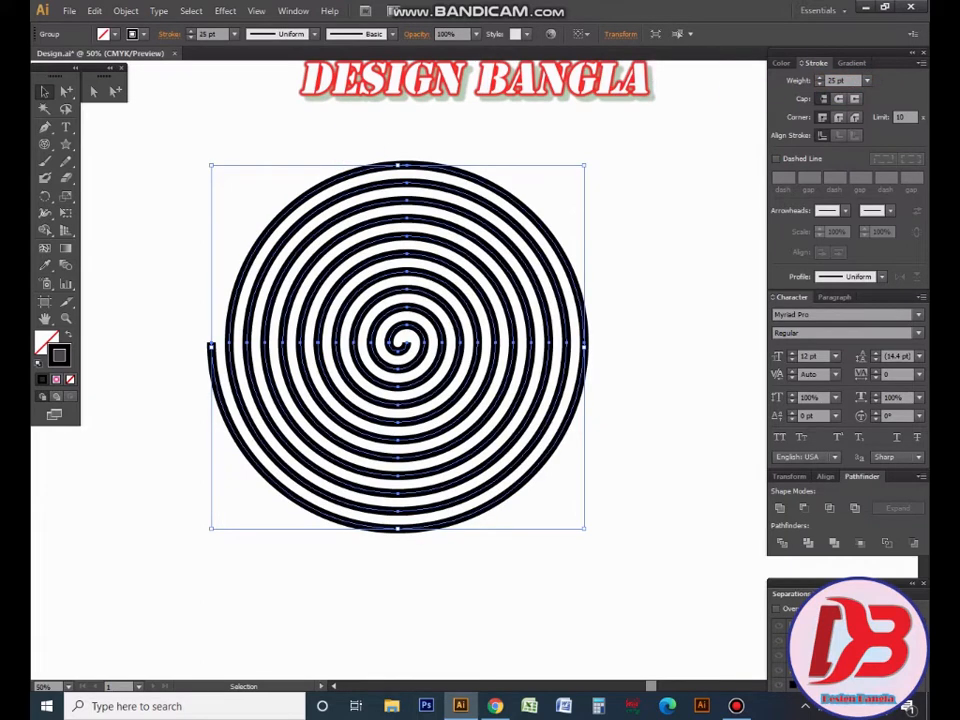
Position the black spiral just below the finished green coil example.
{"action": "left_click", "coordinate": [790, 64]}
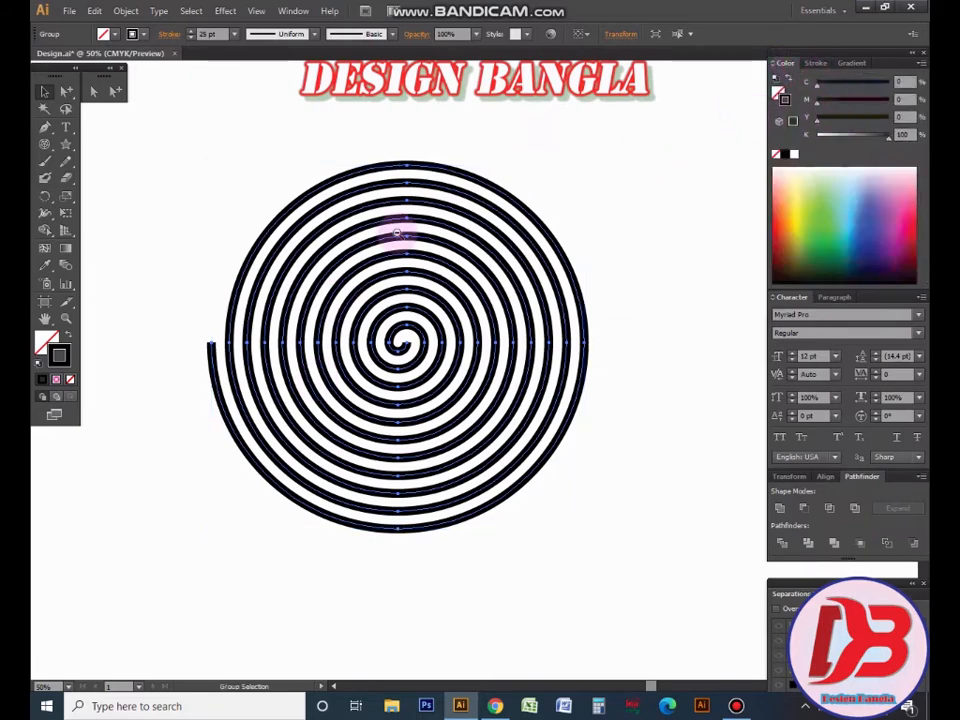
{"action": "key", "text": "ctrl+minus"}
{"action": "left_click_drag", "start_coordinate": [506, 231], "coordinate": [510, 349]}
{"action": "left_click_drag", "start_coordinate": [487, 273], "coordinate": [505, 352]}
{"action": "left_click_drag", "start_coordinate": [470, 495], "coordinate": [540, 347]}
{"action": "left_click_drag", "start_coordinate": [649, 281], "coordinate": [539, 371]}
{"action": "left_click_drag", "start_coordinate": [477, 256], "coordinate": [387, 281]}
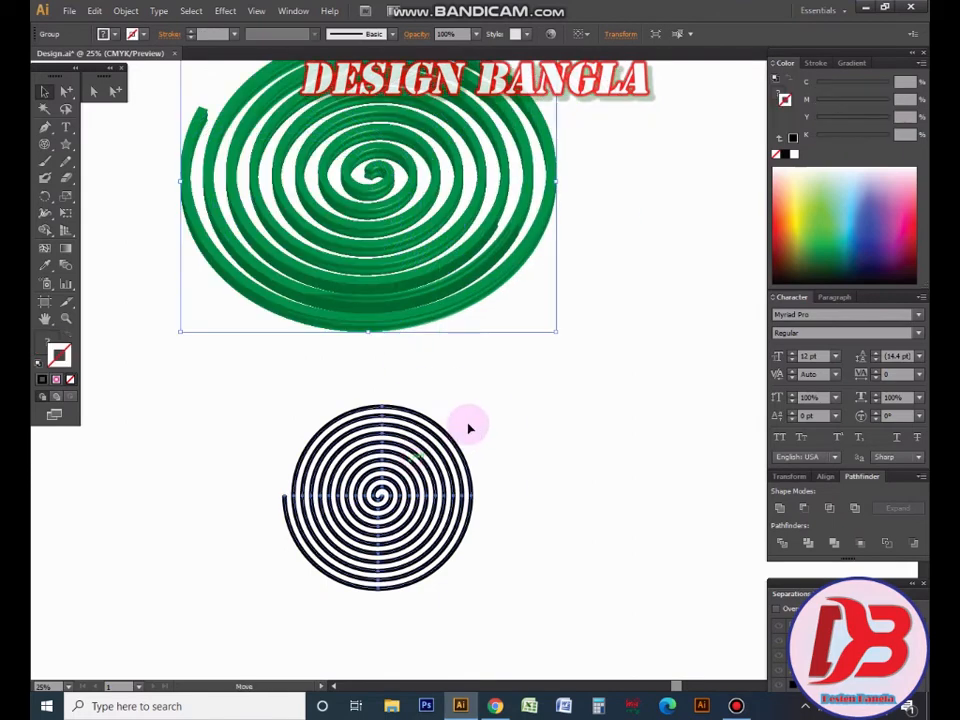
{"action": "left_click_drag", "start_coordinate": [424, 429], "coordinate": [482, 392]}
Color the spiral's stroke red with C 0, M 100, Y 100, K 0.
{"action": "mouse_move", "coordinate": [867, 103]}
{"action": "left_mouse_down"}
{"action": "mouse_move", "coordinate": [909, 112]}
{"action": "mouse_move", "coordinate": [909, 122]}
{"action": "left_mouse_up"}
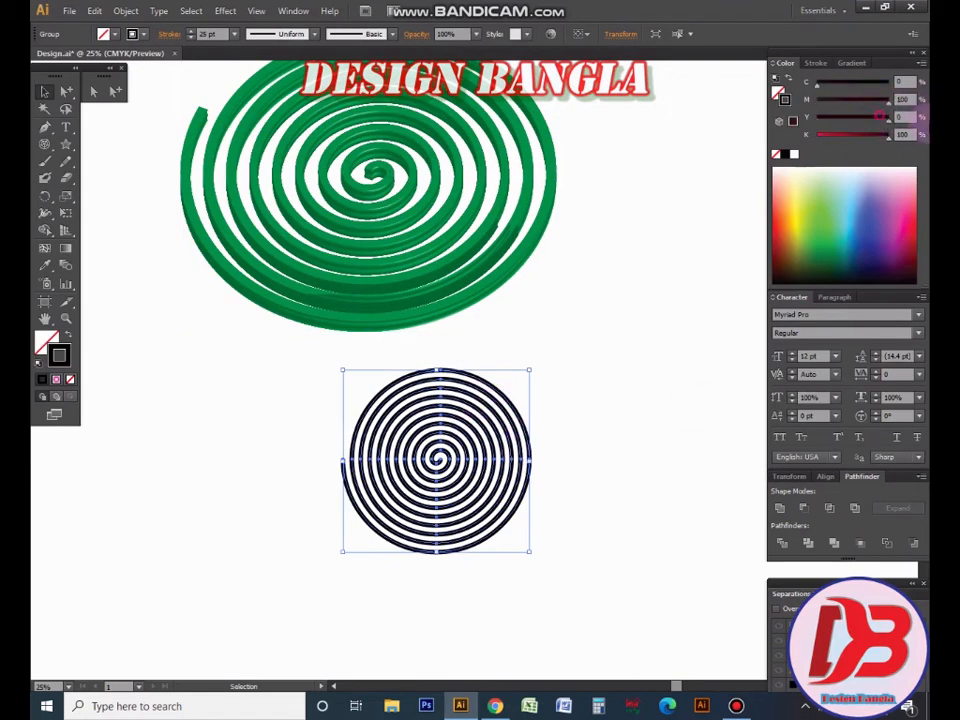
{"action": "left_click", "coordinate": [814, 137]}
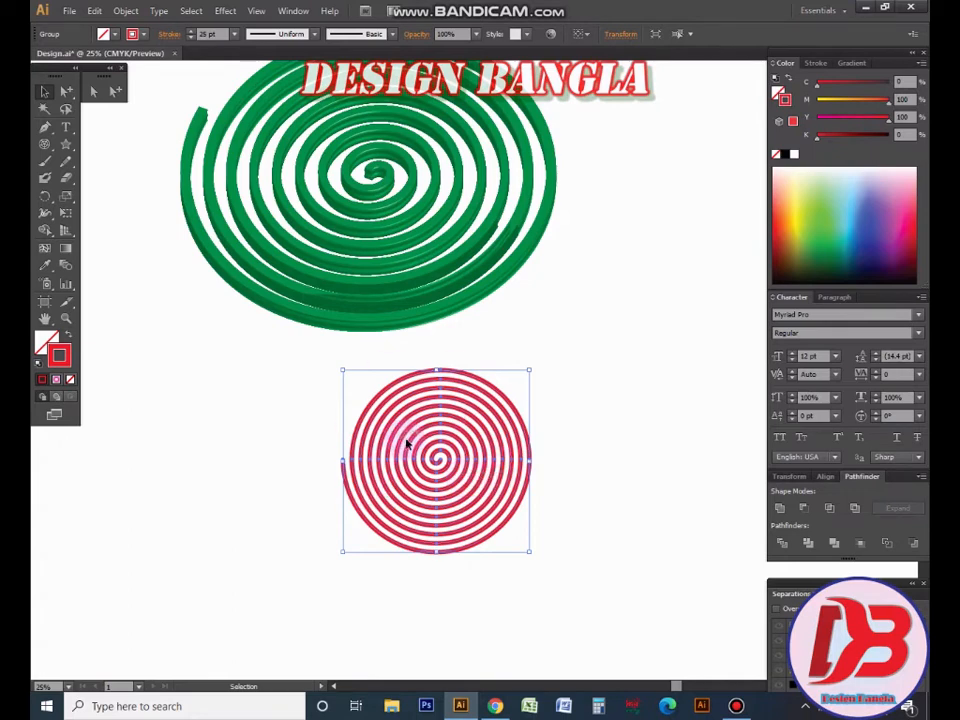
Start a 3D Extrude & Bevel effect on the red spiral with preview on and rotate it to about -26°, -40°, 127°.
{"action": "left_click", "coordinate": [226, 11]}
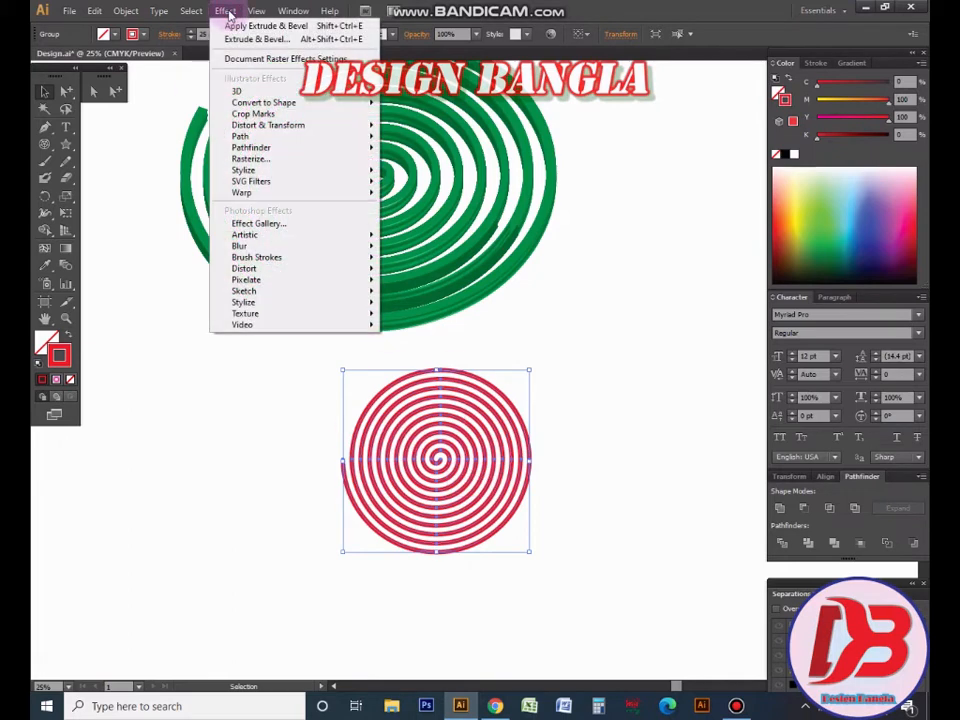
{"action": "mouse_move", "coordinate": [247, 91]}
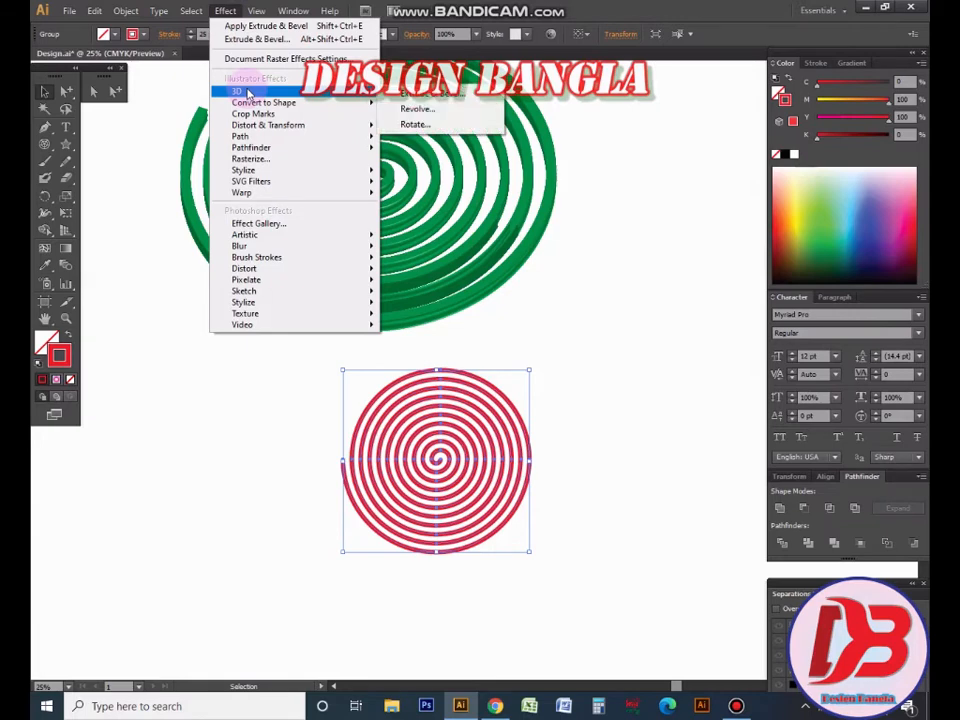
{"action": "left_click", "coordinate": [440, 93]}
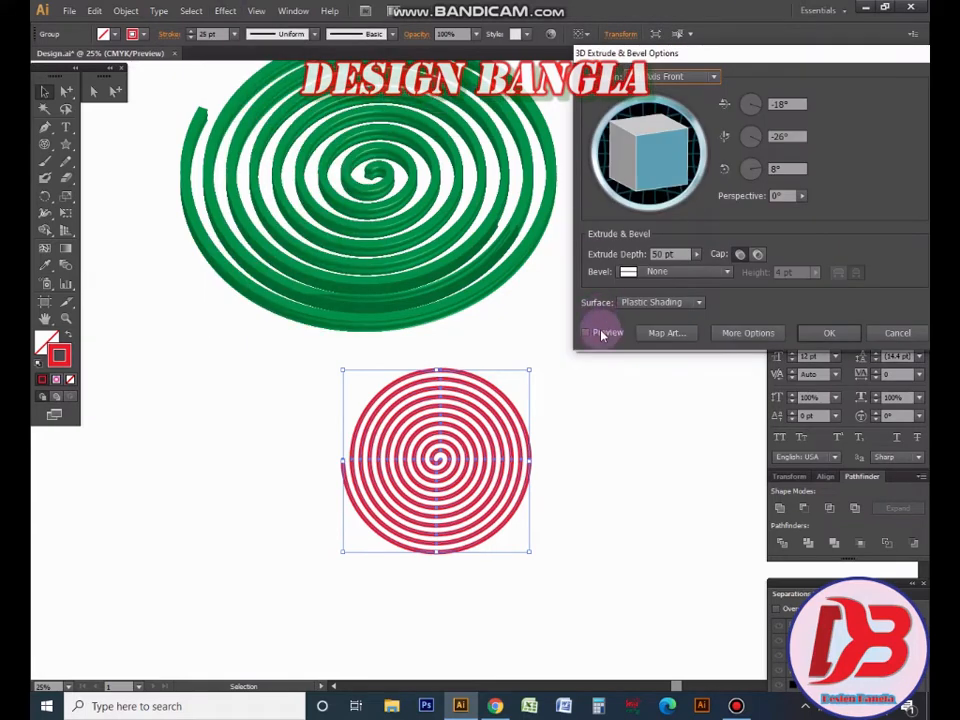
{"action": "left_click", "coordinate": [587, 333]}
{"action": "mouse_move", "coordinate": [664, 165]}
{"action": "left_mouse_down"}
{"action": "mouse_move", "coordinate": [671, 150]}
{"action": "mouse_move", "coordinate": [652, 138]}
{"action": "mouse_move", "coordinate": [646, 154]}
{"action": "mouse_move", "coordinate": [593, 153]}
{"action": "mouse_move", "coordinate": [646, 158]}
{"action": "mouse_move", "coordinate": [654, 136]}
{"action": "mouse_move", "coordinate": [644, 128]}
{"action": "mouse_move", "coordinate": [660, 141]}
{"action": "mouse_move", "coordinate": [646, 134]}
{"action": "mouse_move", "coordinate": [632, 147]}
{"action": "mouse_move", "coordinate": [611, 128]}
{"action": "mouse_move", "coordinate": [652, 140]}
{"action": "mouse_move", "coordinate": [645, 133]}
{"action": "mouse_move", "coordinate": [661, 154]}
{"action": "left_mouse_up"}
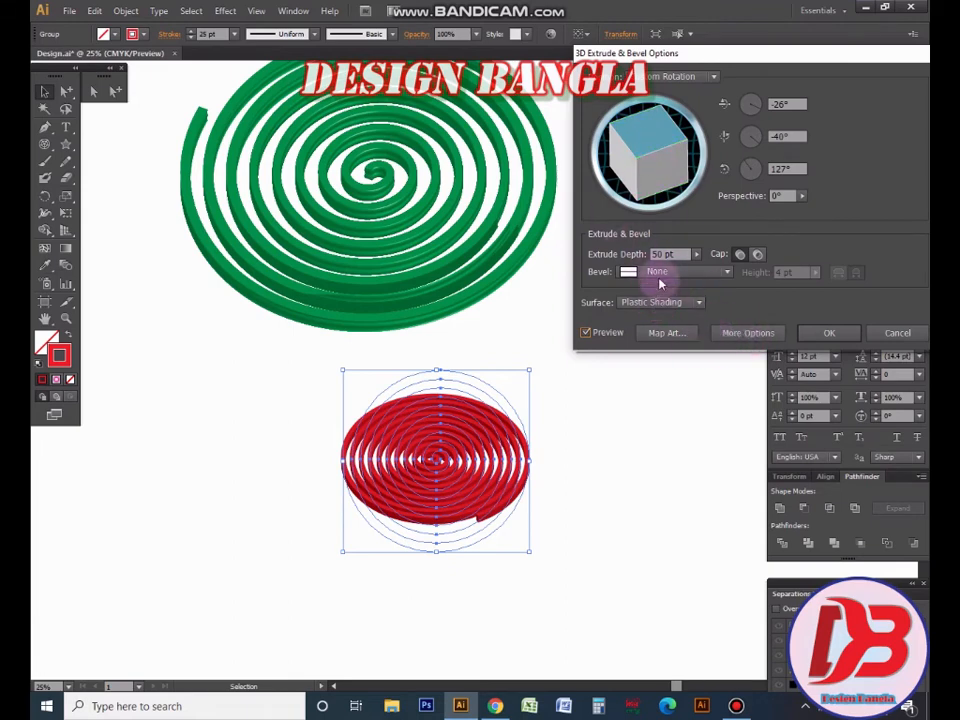
Try the Rounded and Rolling bevels on the extruded spiral and tilt it to about -44°, -50°, 142°.
{"action": "left_click", "coordinate": [660, 272]}
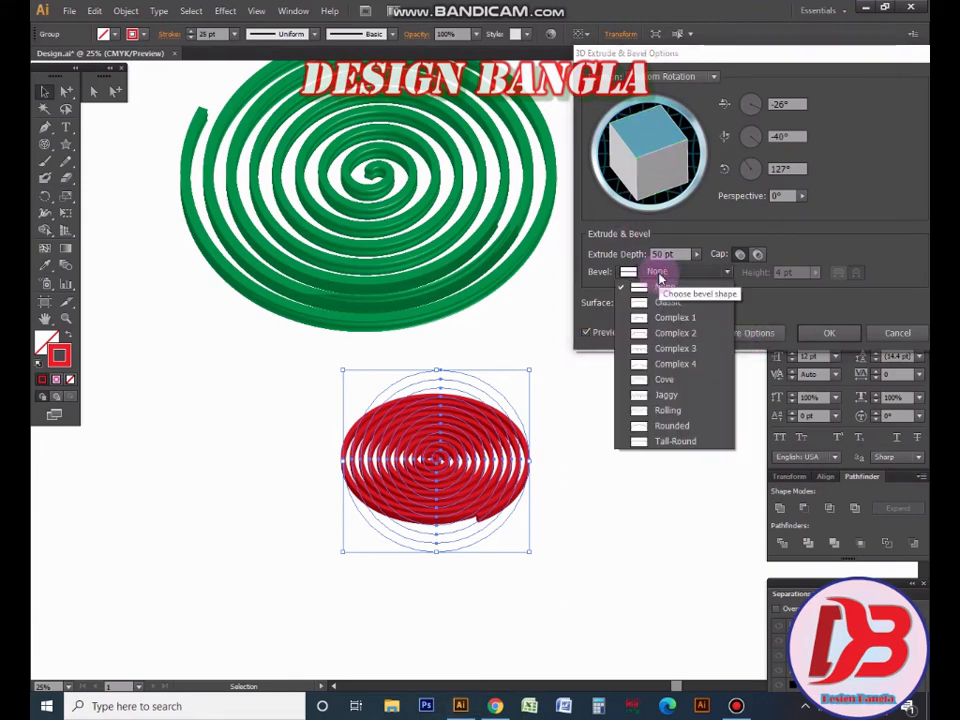
{"action": "left_click", "coordinate": [666, 428]}
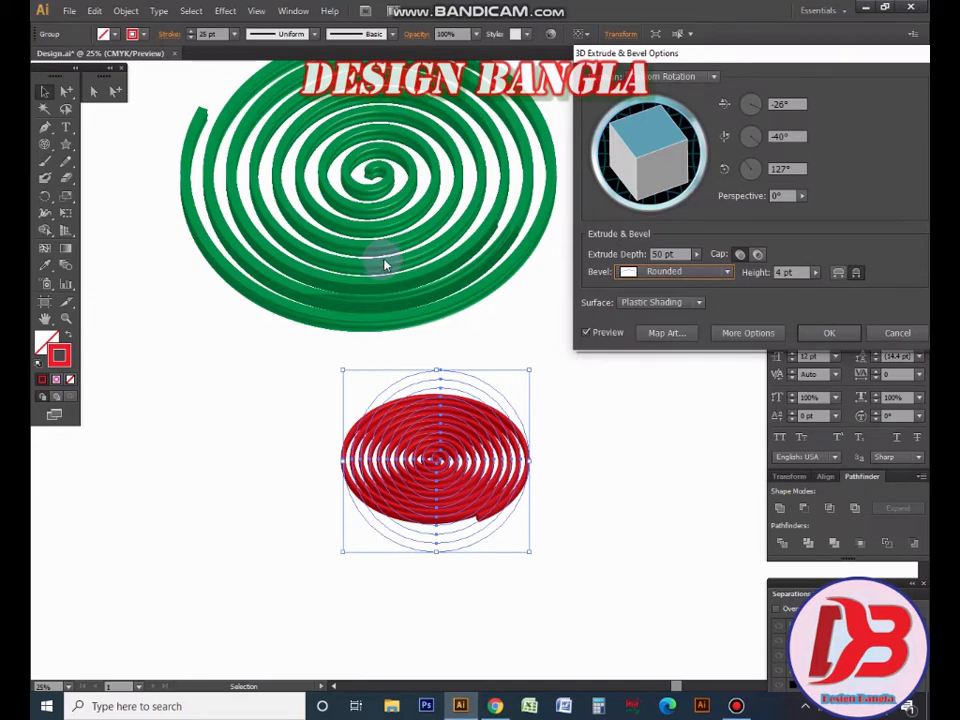
{"action": "left_click", "coordinate": [670, 271]}
{"action": "left_click", "coordinate": [671, 424]}
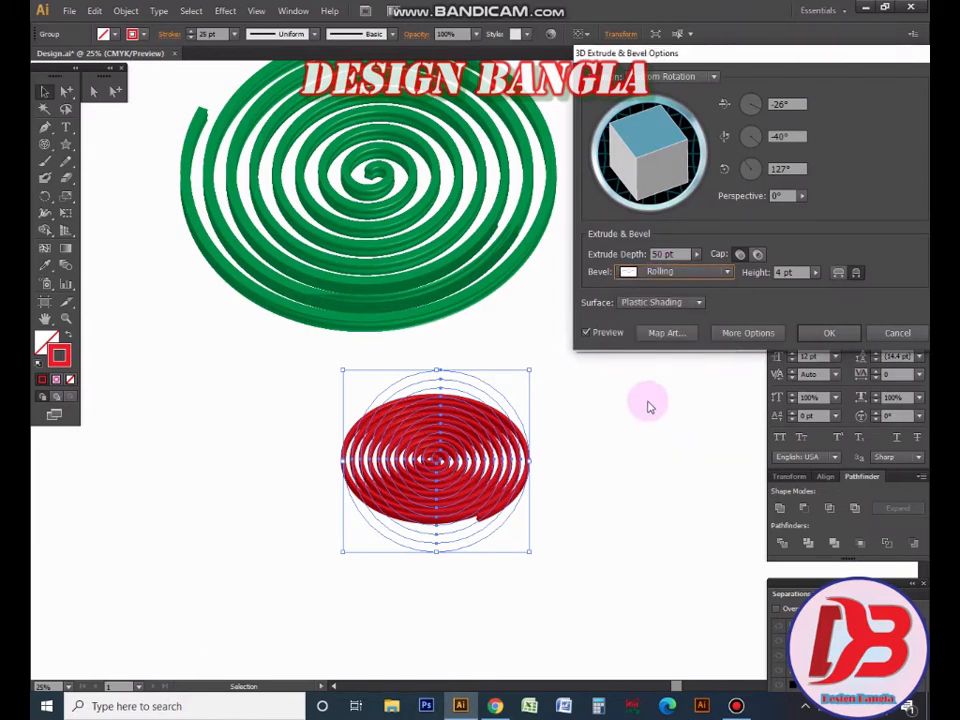
{"action": "left_click", "coordinate": [660, 271]}
{"action": "left_click", "coordinate": [648, 280]}
{"action": "left_click", "coordinate": [650, 274]}
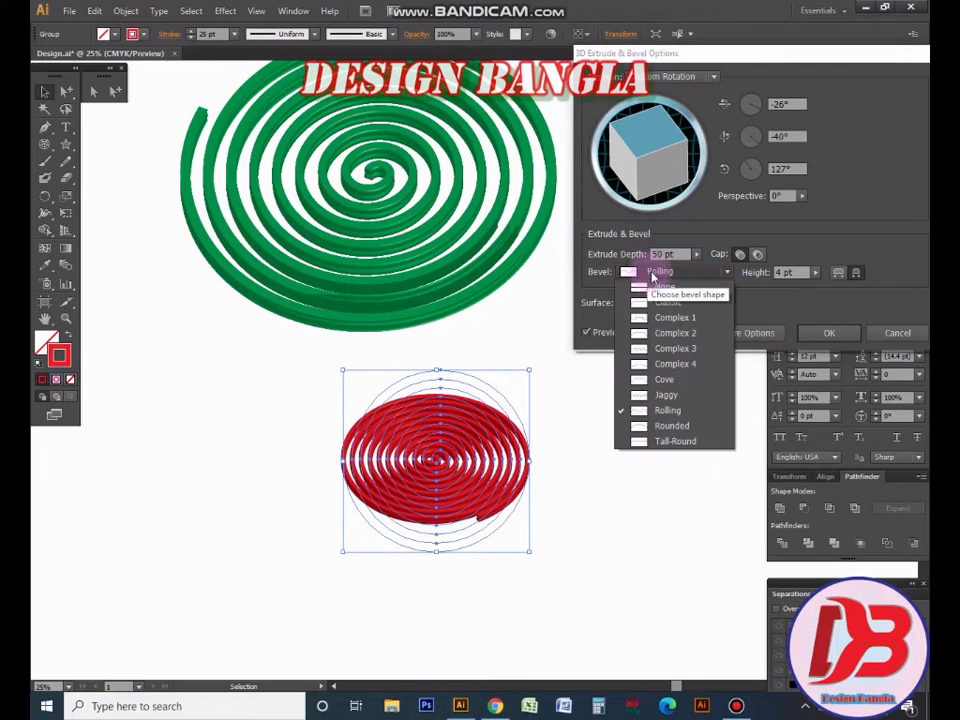
{"action": "left_click", "coordinate": [652, 276]}
{"action": "left_click_drag", "start_coordinate": [640, 125], "coordinate": [653, 162]}
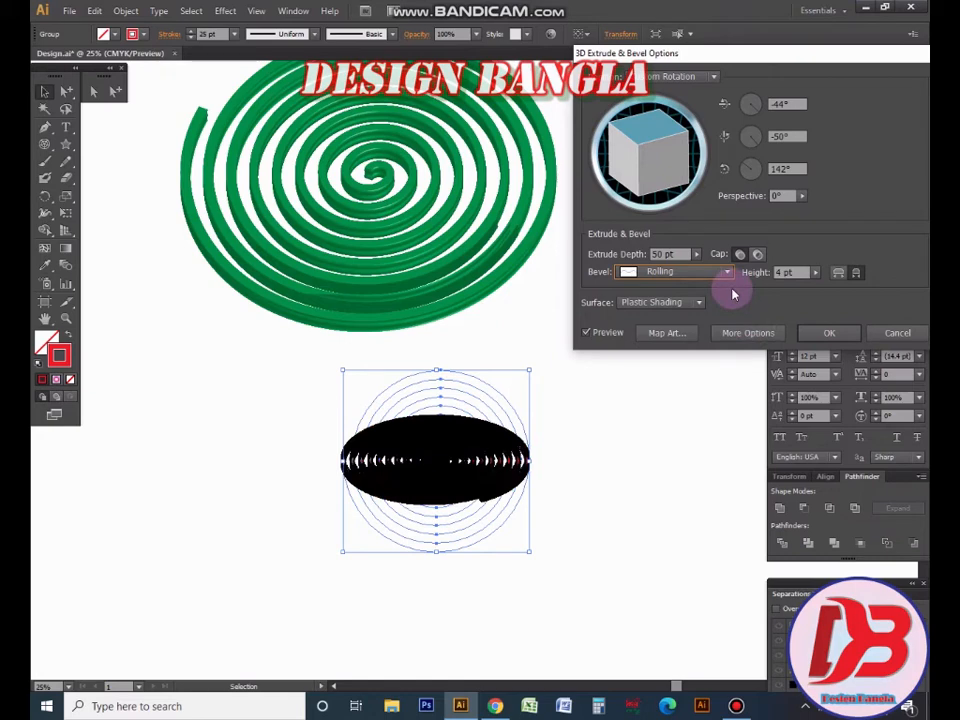
Give the spiral a Tall-Round bevel, rotate it to about -16°, -28°, 118°, and apply the 3D effect.
{"action": "left_click", "coordinate": [680, 278]}
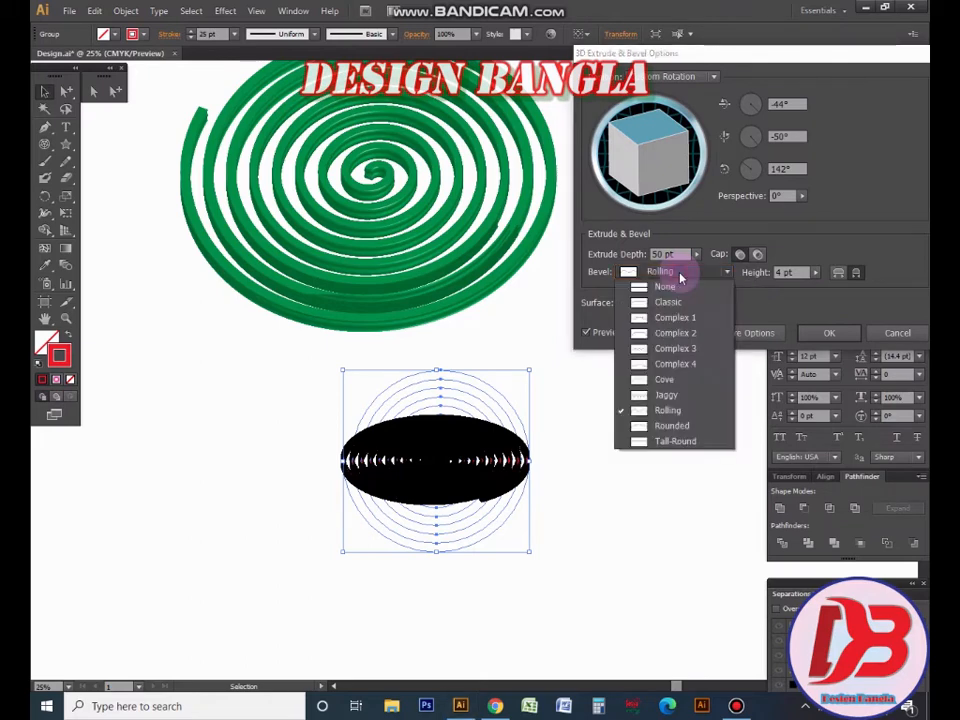
{"action": "left_click", "coordinate": [678, 449]}
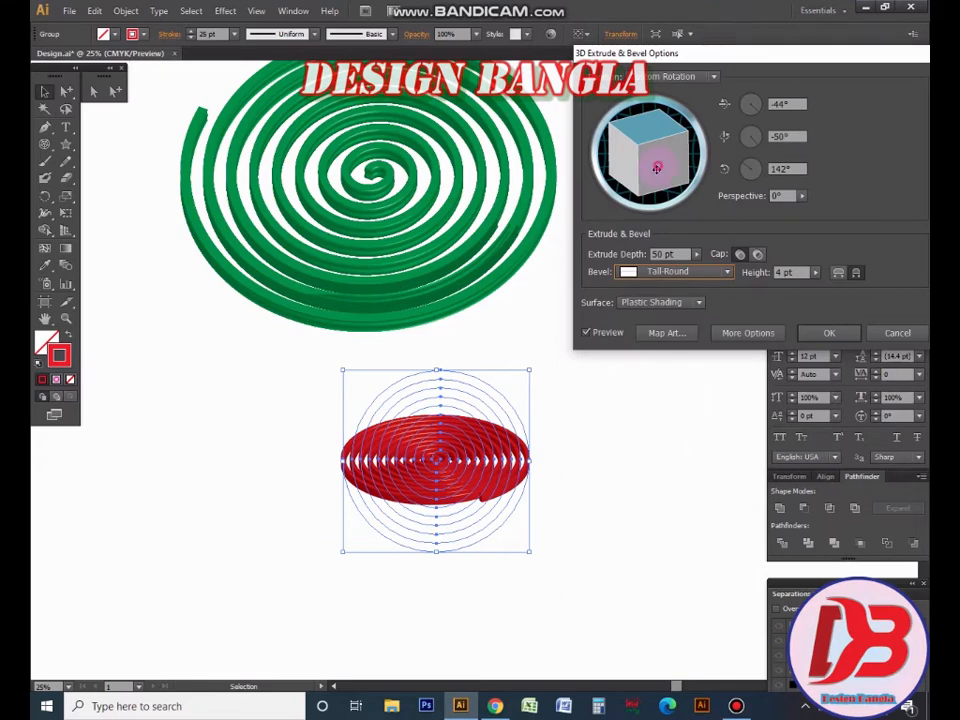
{"action": "left_click_drag", "start_coordinate": [656, 168], "coordinate": [655, 185]}
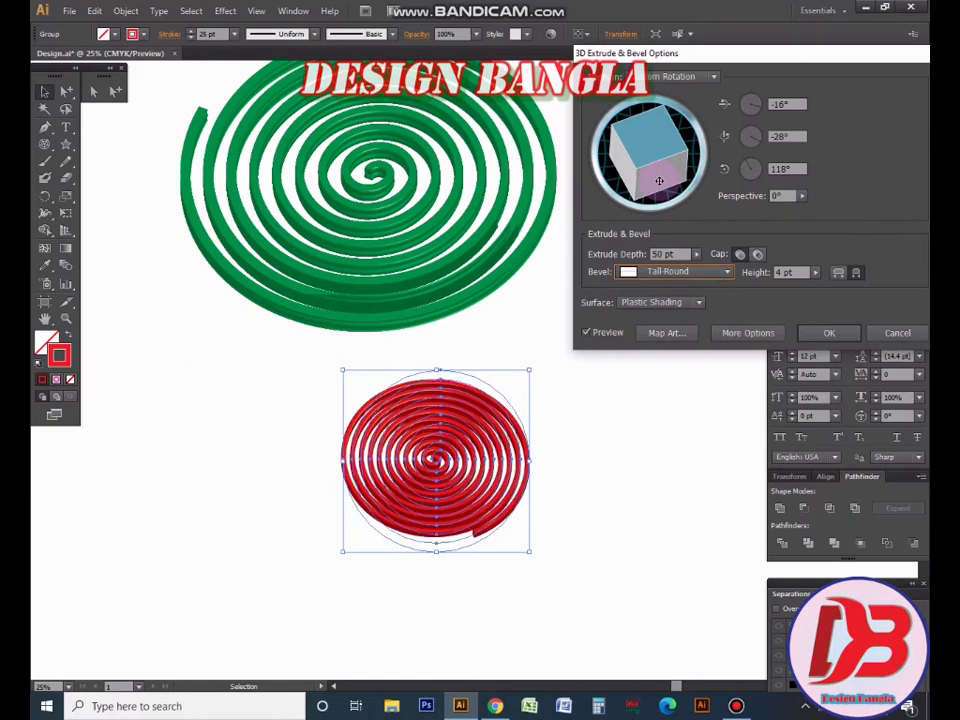
{"action": "left_click", "coordinate": [829, 332]}
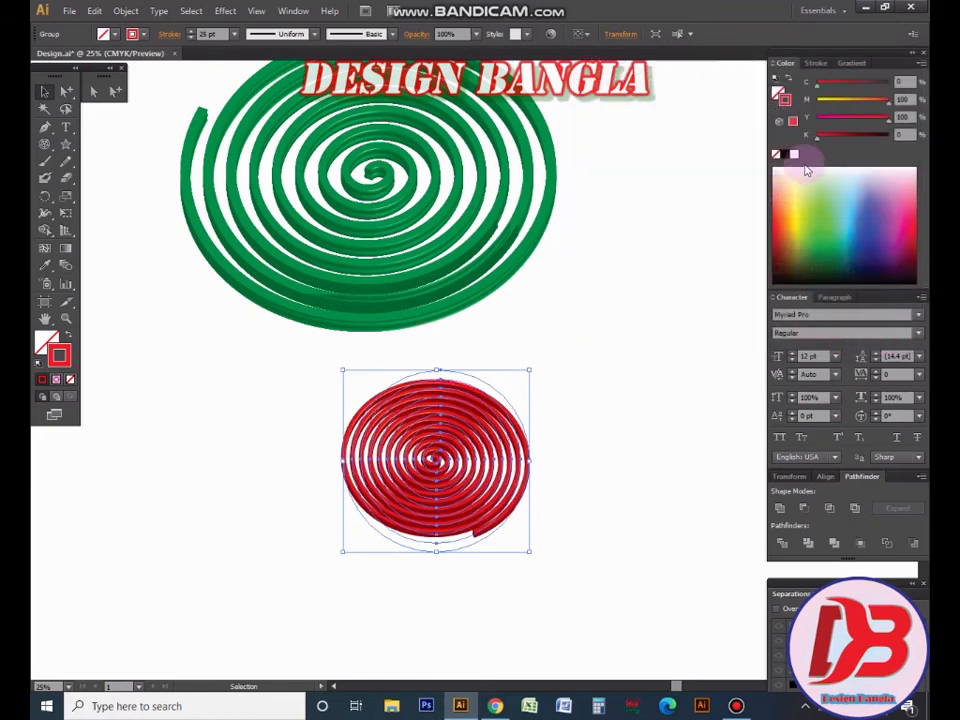
Expand the appearance of the red 3D coil into editable shapes and deselect it.
{"action": "left_click", "coordinate": [547, 350]}
{"action": "left_click_drag", "start_coordinate": [270, 362], "coordinate": [764, 620]}
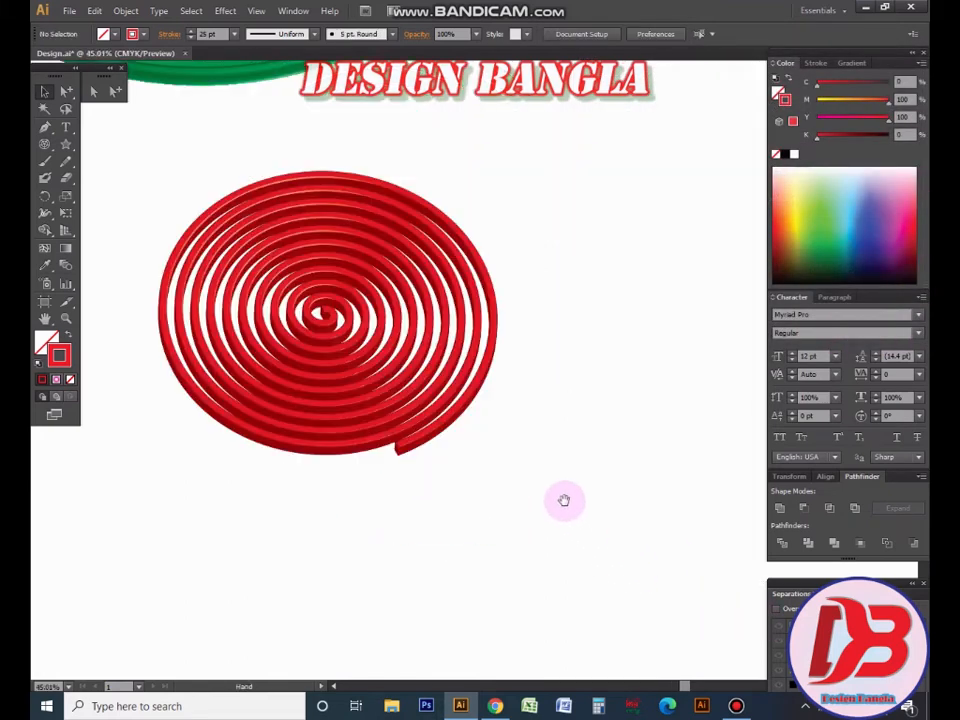
{"action": "left_click_drag", "start_coordinate": [493, 441], "coordinate": [566, 496]}
{"action": "left_click", "coordinate": [430, 360]}
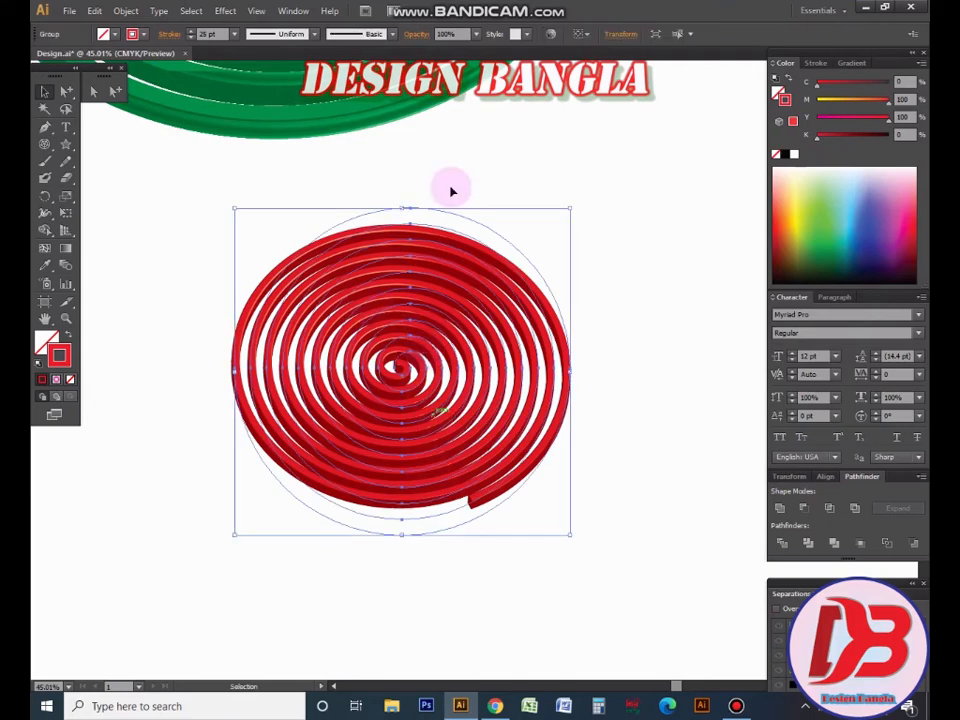
{"action": "left_click", "coordinate": [125, 11]}
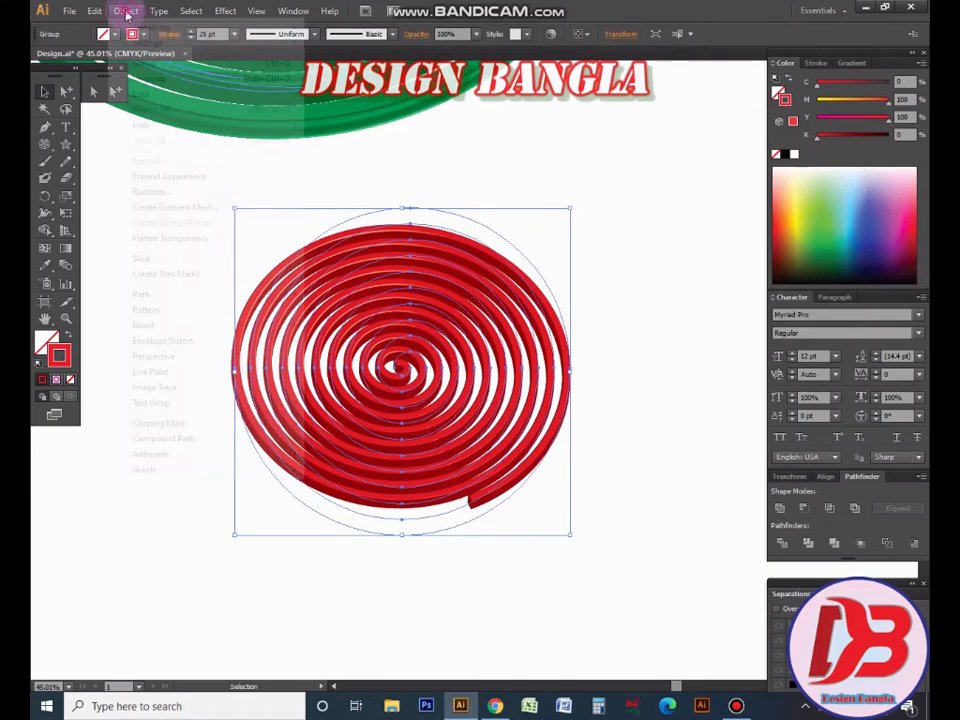
{"action": "left_click", "coordinate": [150, 176]}
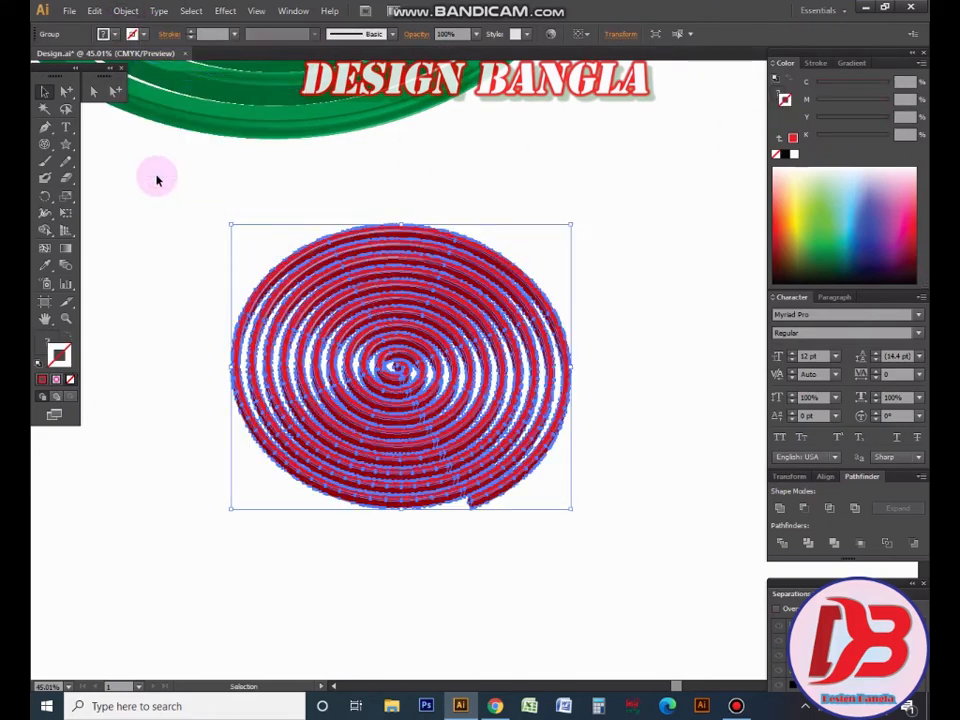
{"action": "left_click", "coordinate": [435, 173]}
Move the red coil beside the green example and enlarge it proportionally to a similar size.
{"action": "left_click", "coordinate": [519, 397], "text": "ctrl+alt"}
{"action": "left_click", "coordinate": [519, 397], "text": "ctrl+alt"}
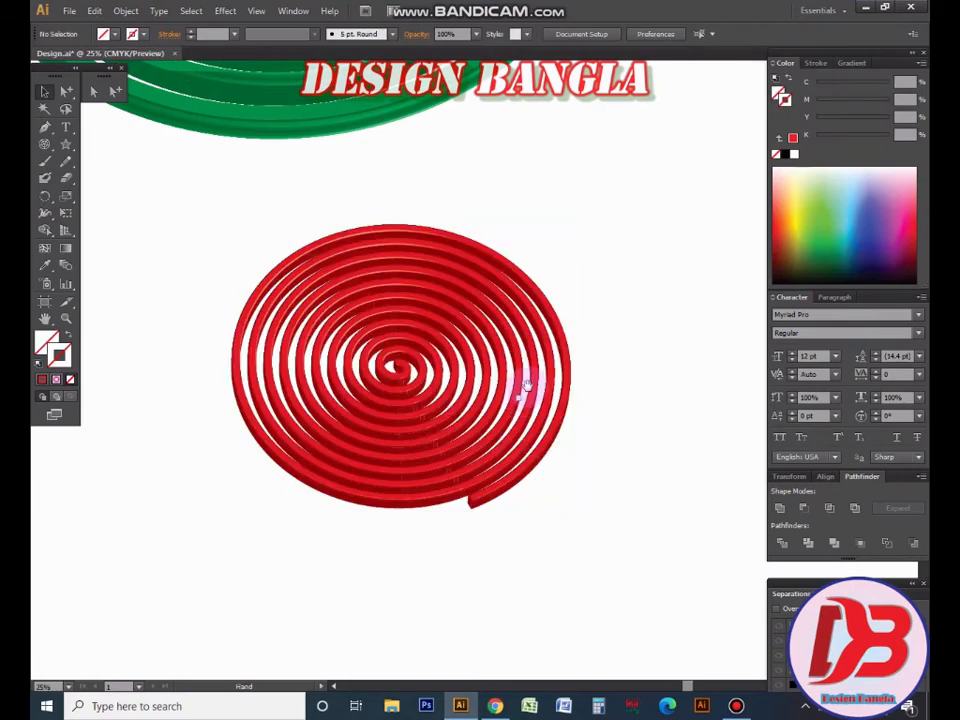
{"action": "left_click_drag", "start_coordinate": [531, 384], "coordinate": [565, 523]}
{"action": "left_click_drag", "start_coordinate": [498, 465], "coordinate": [550, 322]}
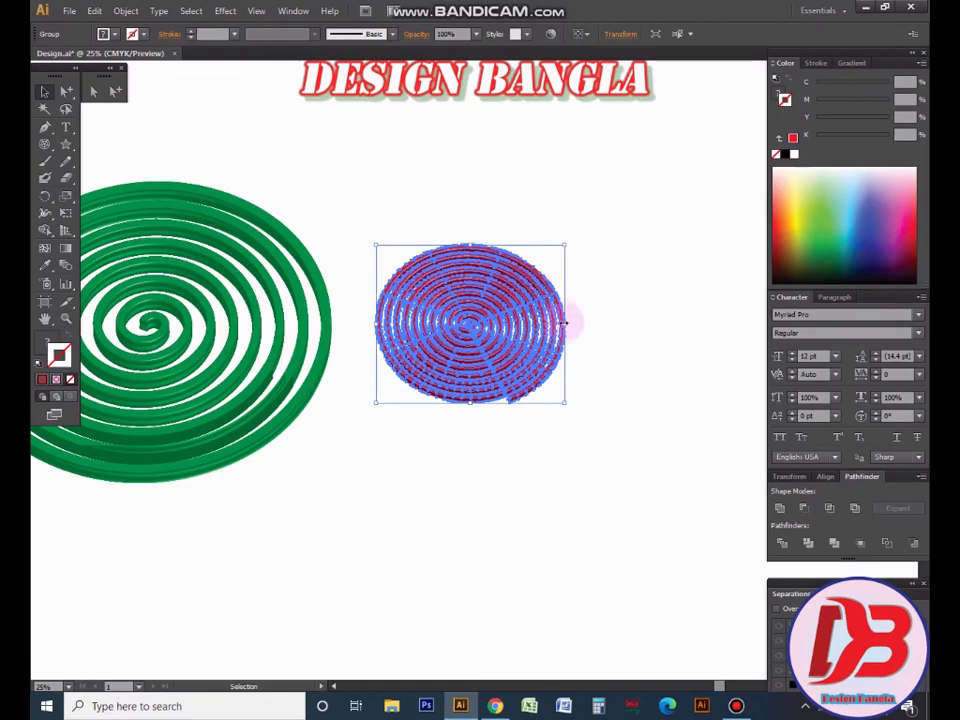
{"action": "left_click_drag", "start_coordinate": [566, 323], "coordinate": [660, 339]}
{"action": "left_click_drag", "start_coordinate": [499, 349], "coordinate": [525, 356]}
{"action": "left_click", "coordinate": [536, 519]}
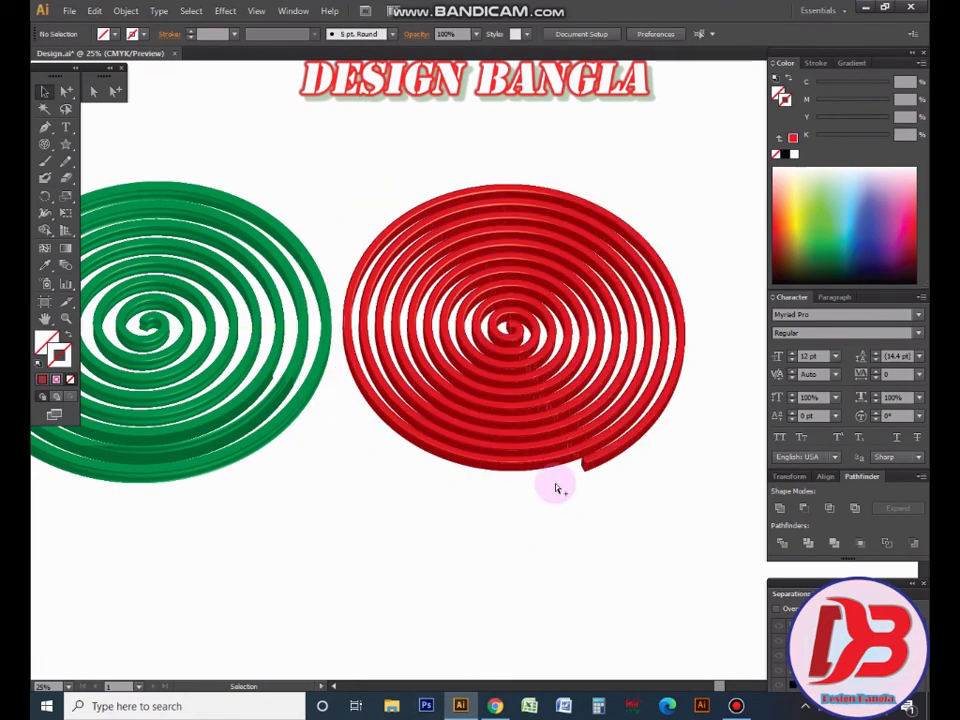
{"action": "scroll", "coordinate": [647, 484], "scroll_direction": "up", "scroll_amount": 3}
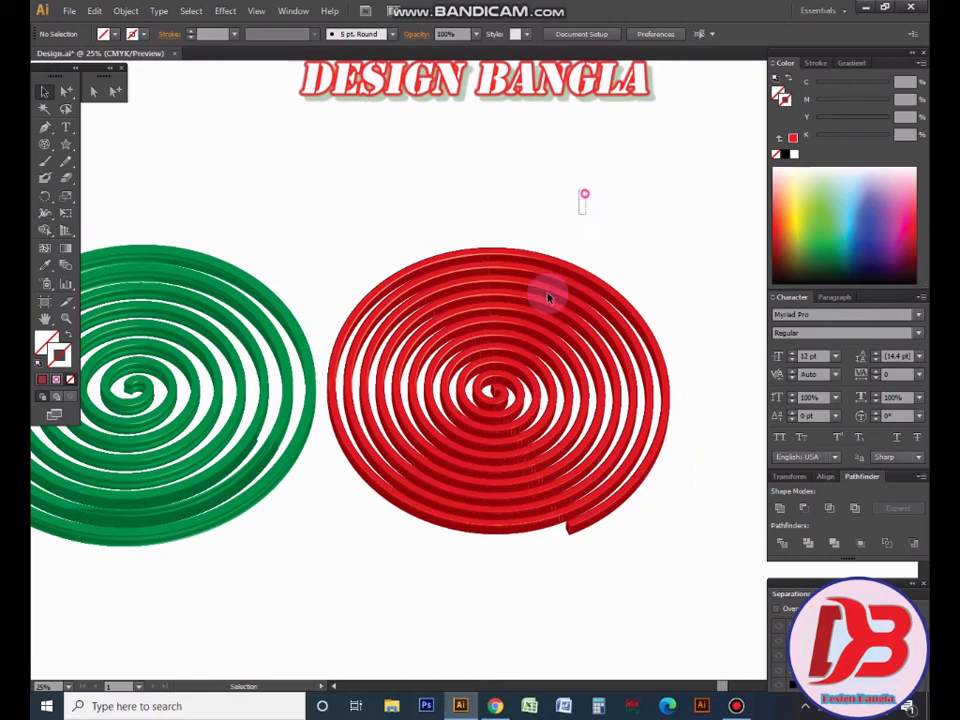
{"action": "left_click", "coordinate": [548, 297]}
{"action": "left_click", "coordinate": [380, 152]}
{"action": "left_click_drag", "start_coordinate": [378, 345], "coordinate": [448, 325]}
{"action": "left_click", "coordinate": [402, 216]}
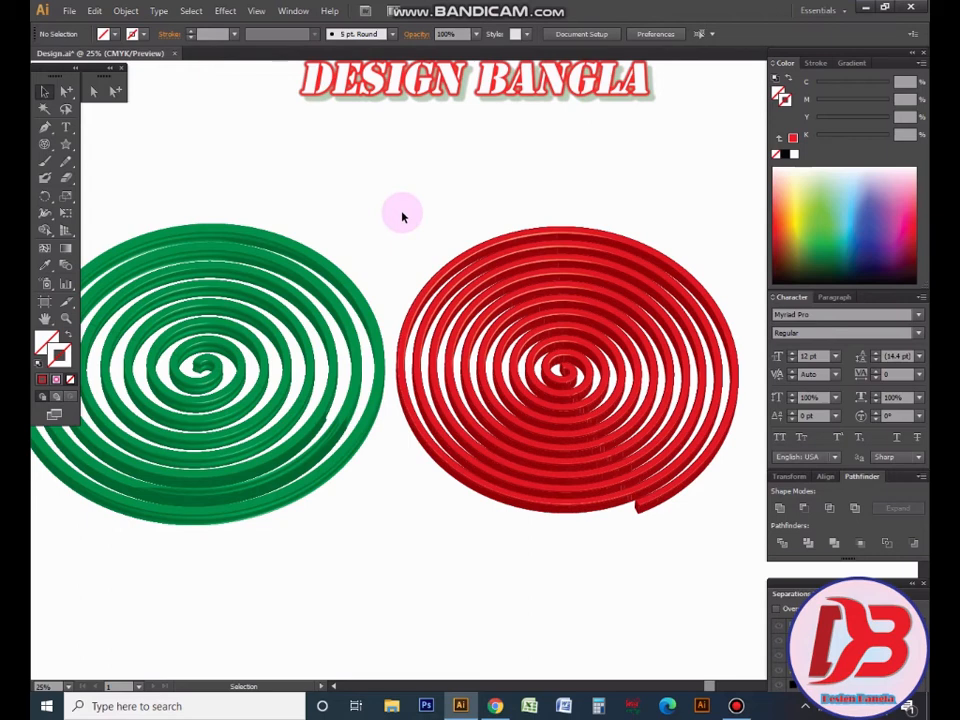
{"action": "left_click", "coordinate": [486, 245]}
{"action": "left_click", "coordinate": [452, 199]}
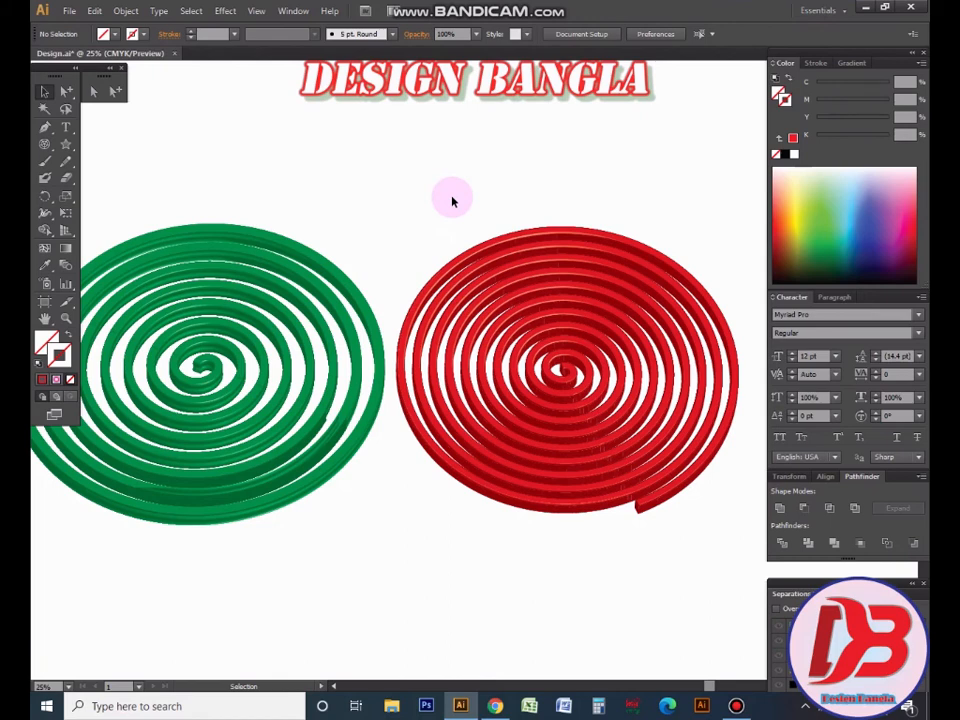
{"action": "left_click", "coordinate": [521, 274]}
{"action": "left_click", "coordinate": [506, 171]}
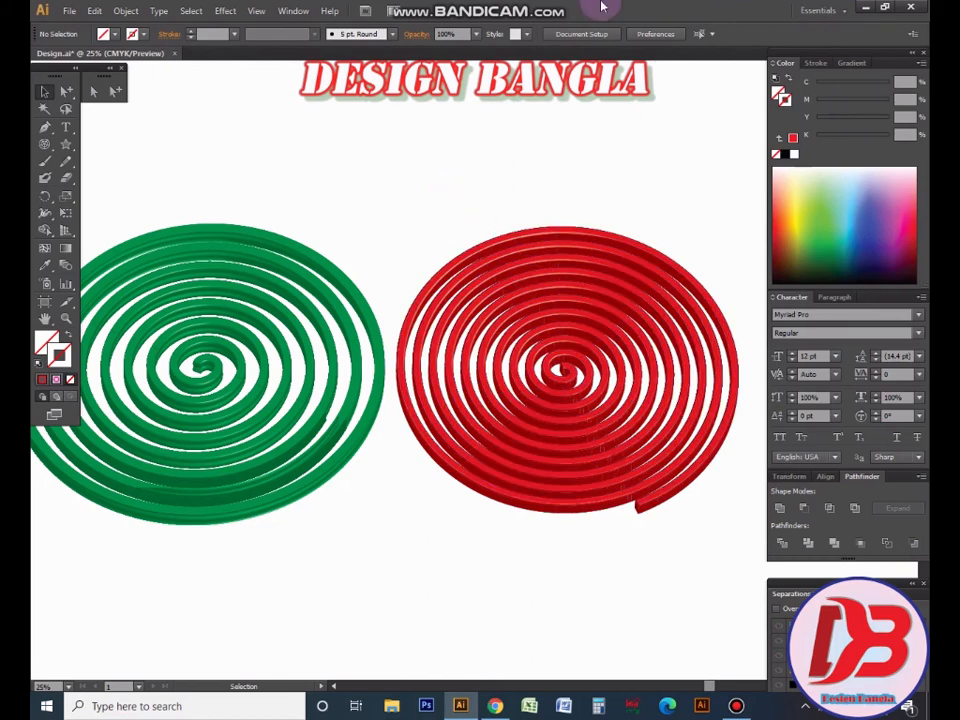
{"action": "mouse_move", "coordinate": [658, 5]}
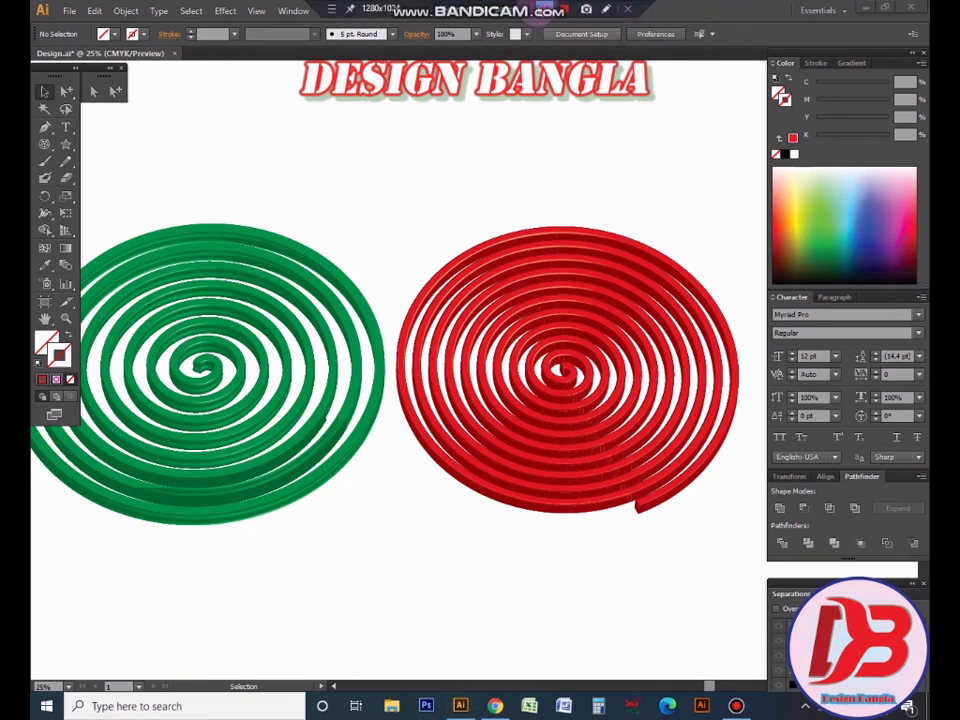